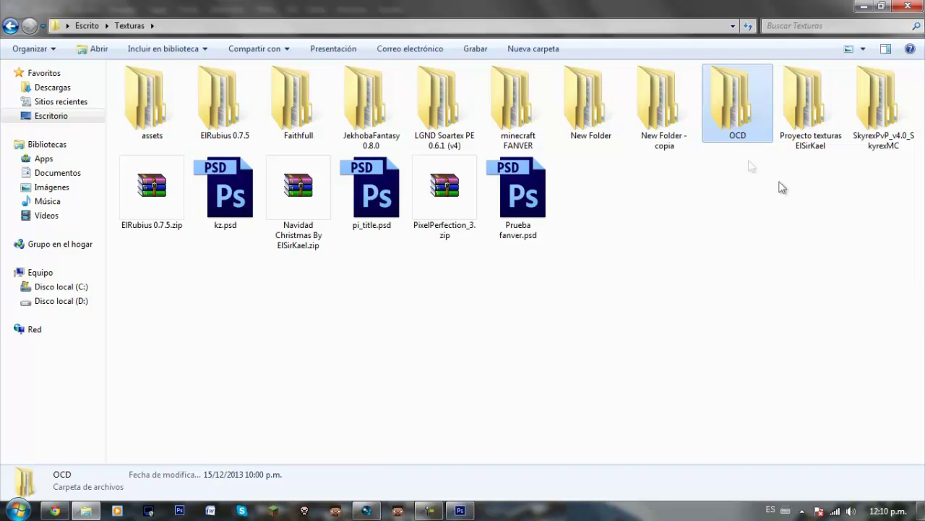
Open the OCD texture pack folder and then its assets subfolder in Explorer.
double_click(739, 112)
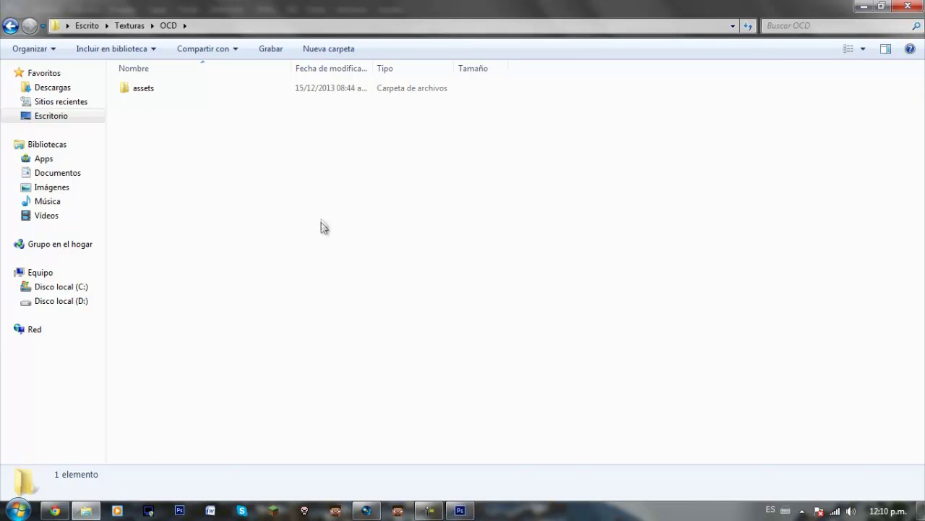
double_click(157, 91)
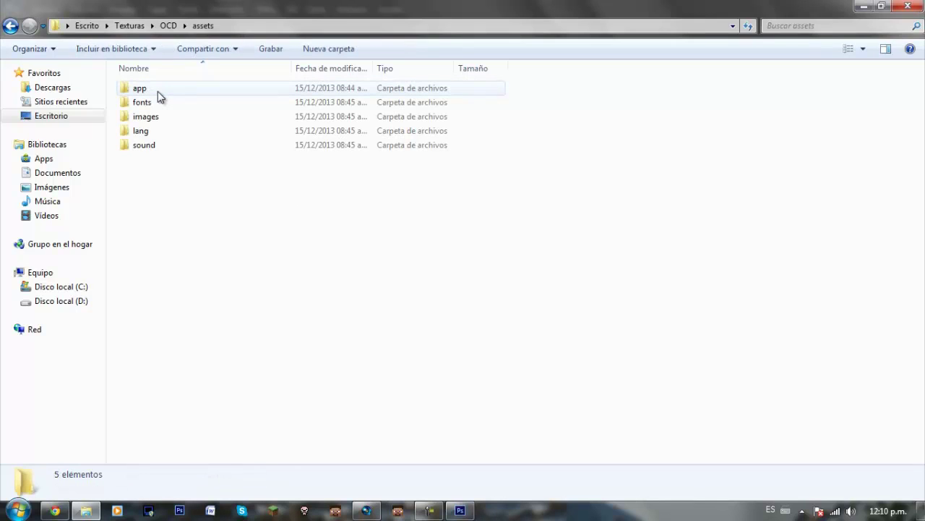
left_click(9, 26)
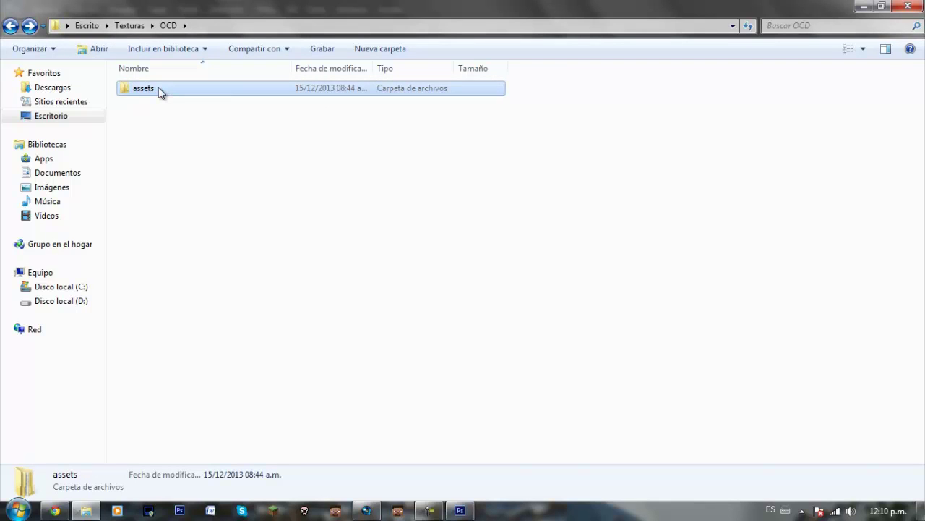
double_click(158, 88)
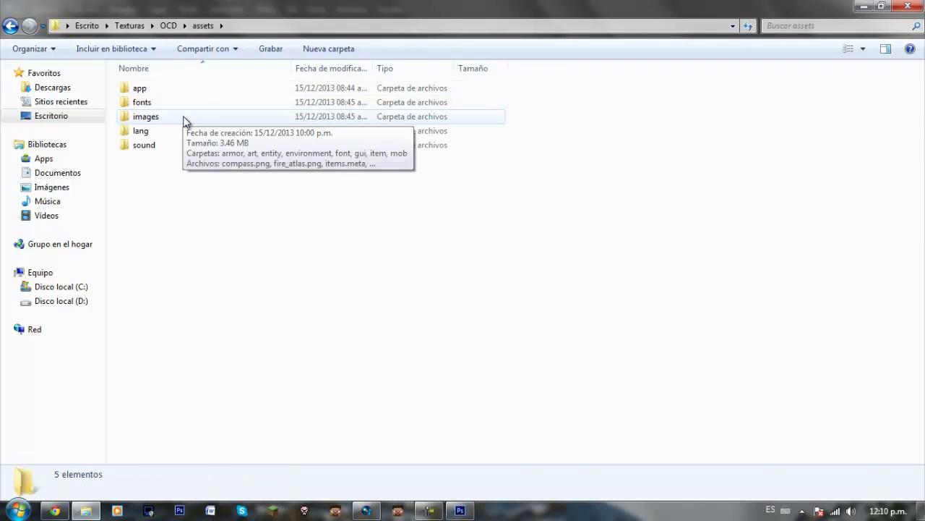
Open the images folder and try rubber-band selections of its folders and files.
double_click(183, 119)
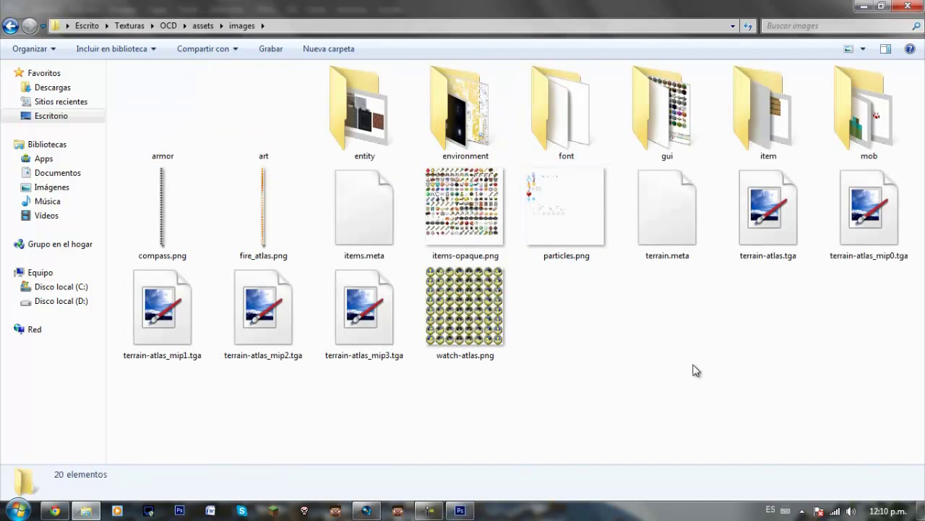
left_click_drag(910, 423, 171, 104)
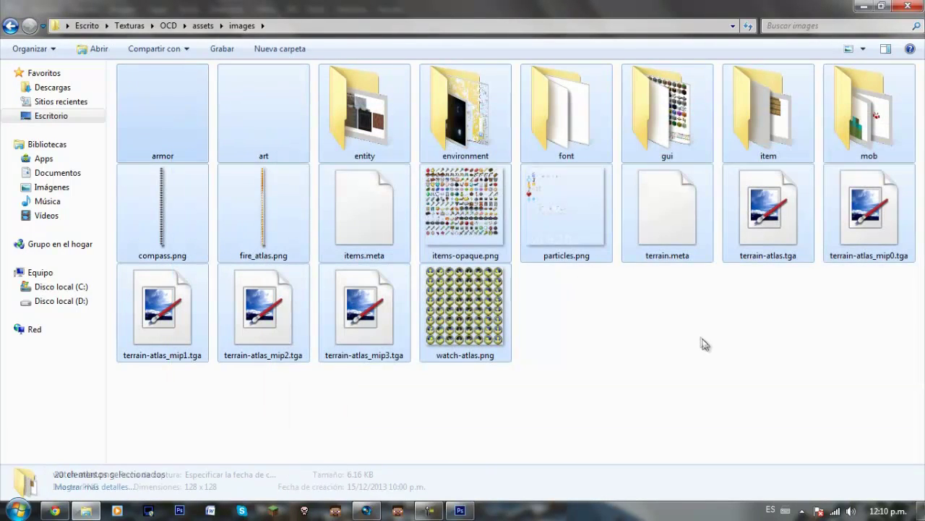
left_click(705, 345)
left_click_drag(882, 405, 227, 124)
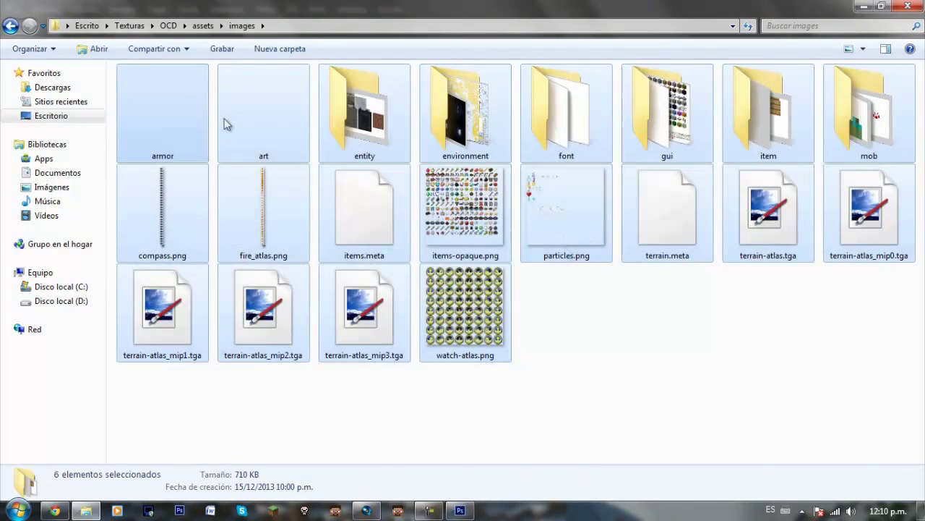
left_click_drag(112, 108, 860, 101)
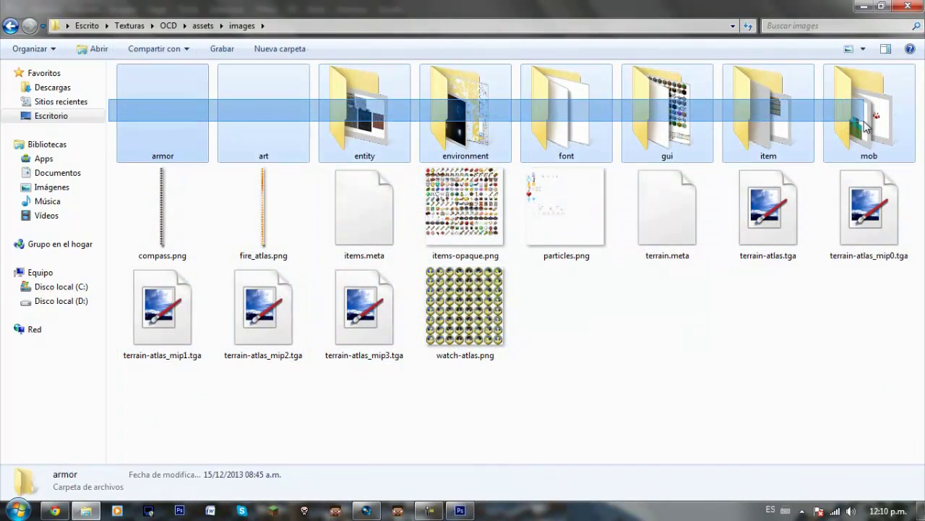
left_click(857, 273)
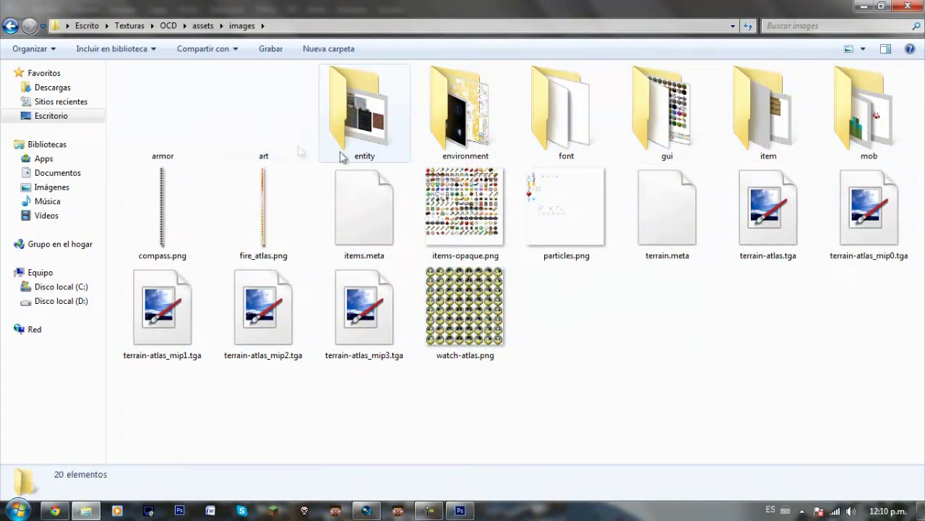
mouse_move(904, 377)
left_mouse_down()
mouse_move(172, 244)
mouse_move(116, 197)
left_mouse_up()
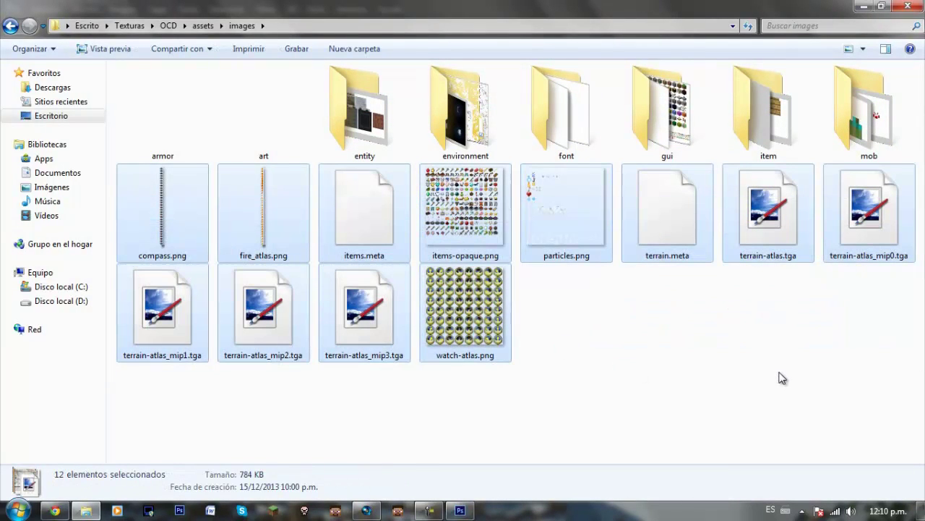
left_click(675, 399)
left_click_drag(551, 461, 222, 66)
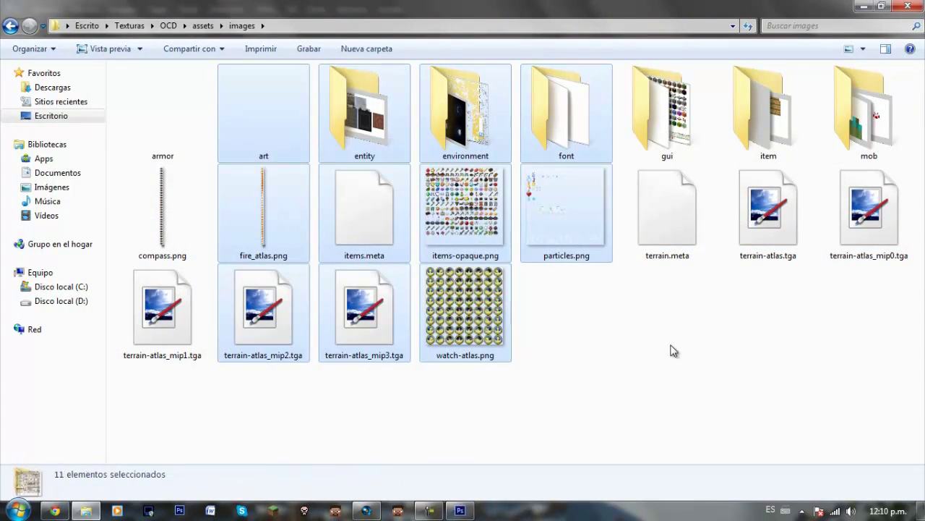
Browse the armor folder with enlarged thumbnails, return to images, and briefly check Photoshop.
double_click(165, 122)
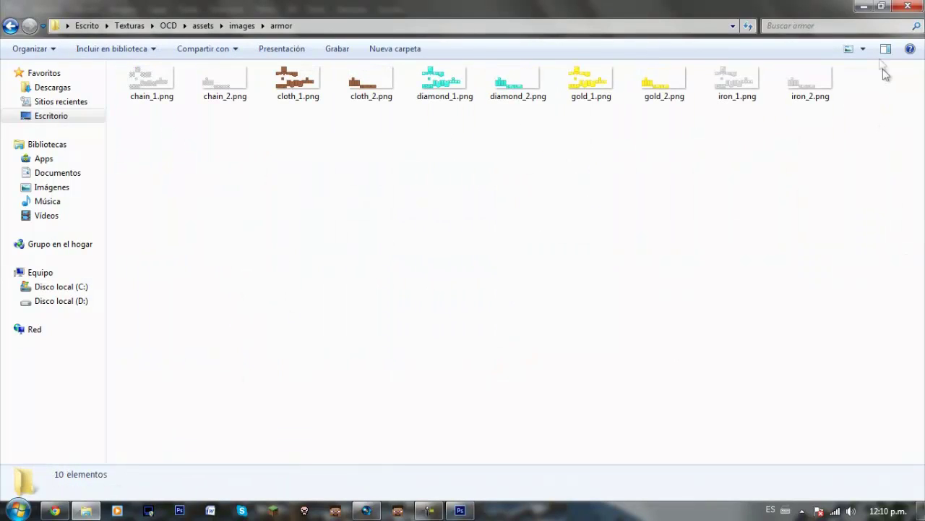
left_click(863, 48)
left_click_drag(816, 91, 816, 24)
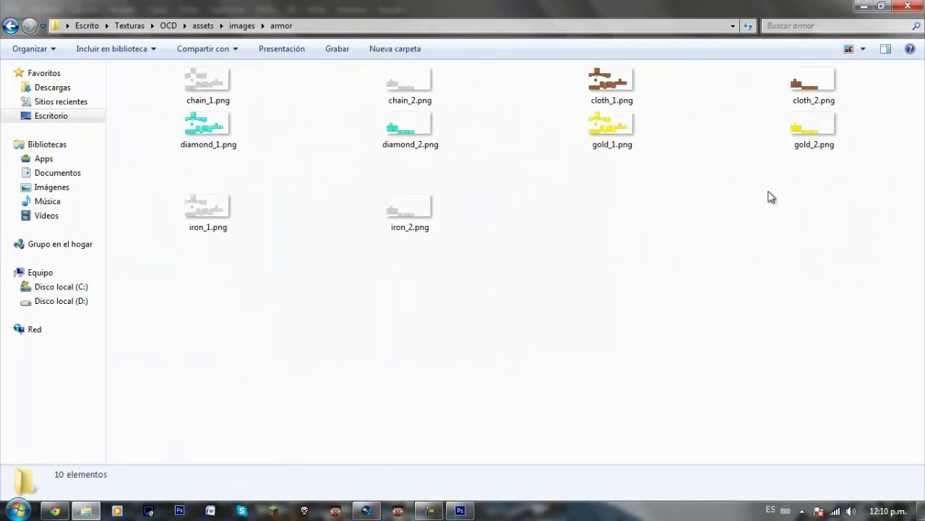
left_click(248, 139)
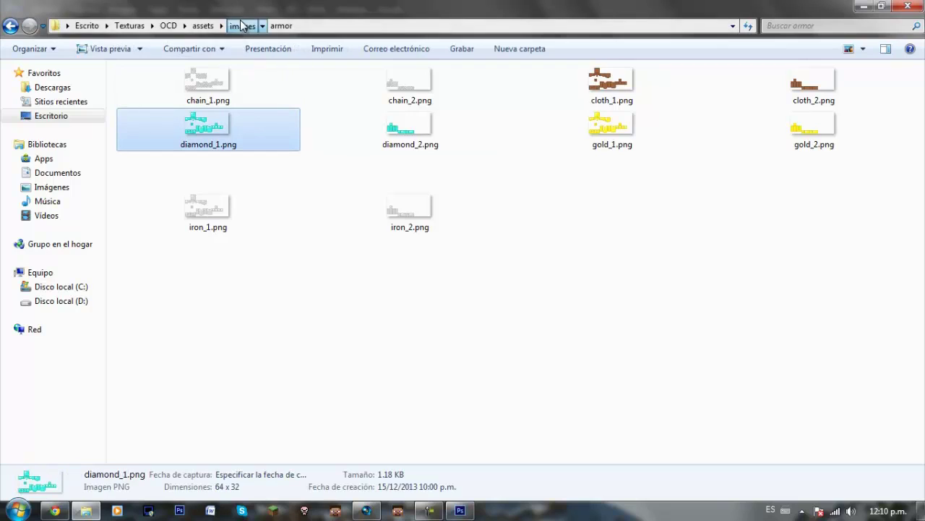
left_click(241, 25)
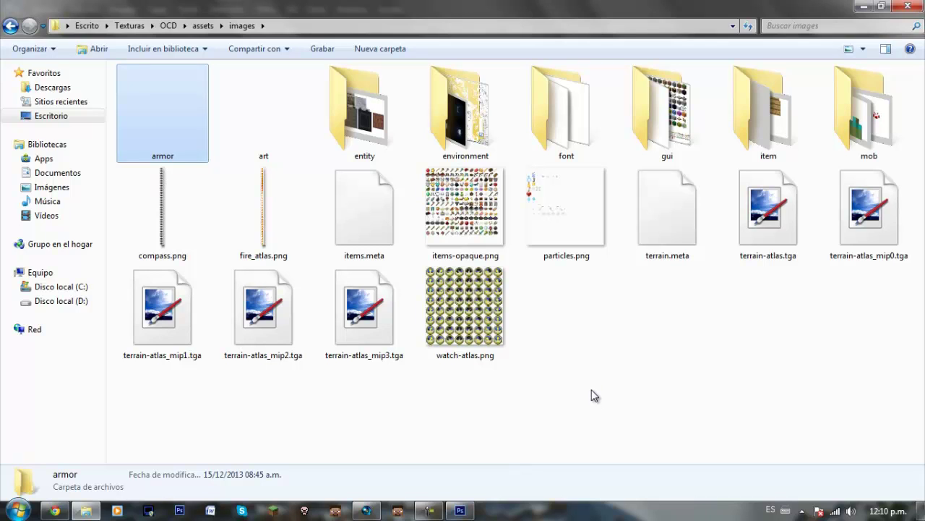
left_click(461, 510)
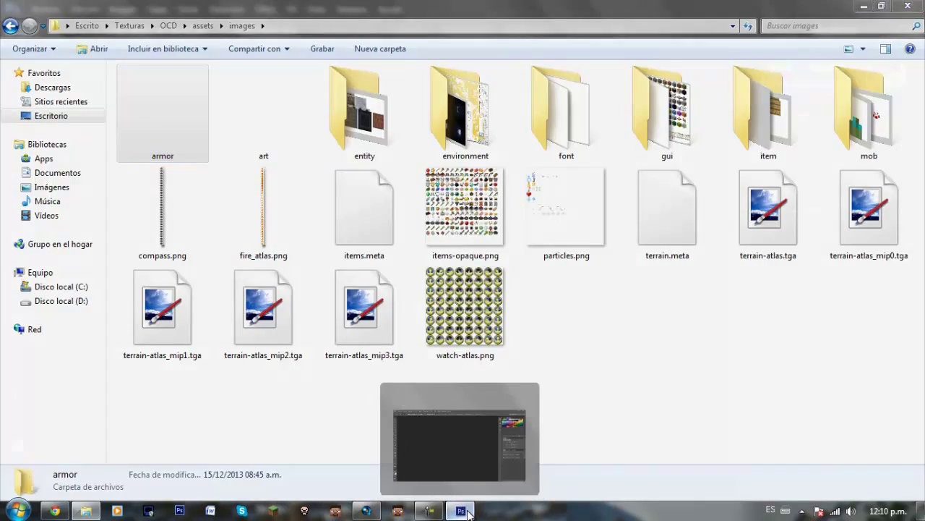
left_click(867, 7)
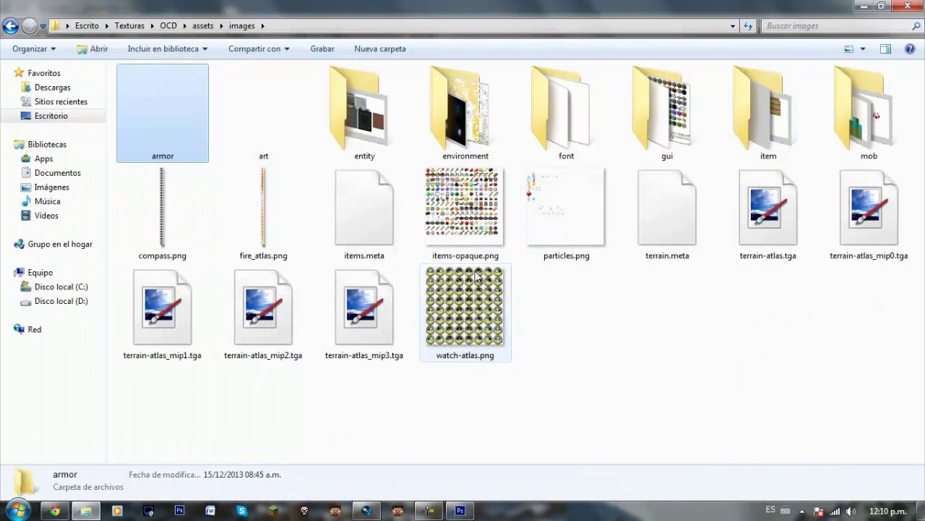
Preview kz.png from the art folder zoomed in, then close Photo Viewer.
double_click(282, 130)
double_click(162, 119)
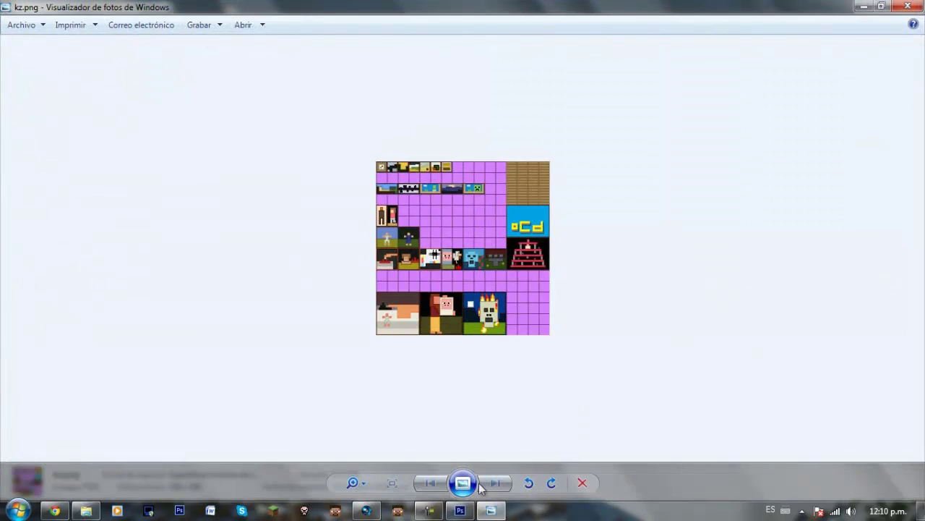
left_click_drag(355, 483, 363, 462)
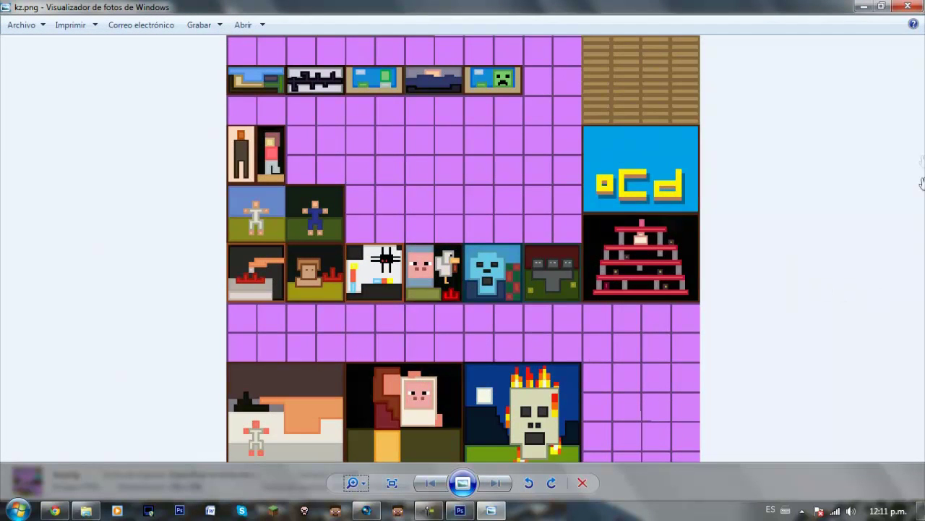
left_click(908, 7)
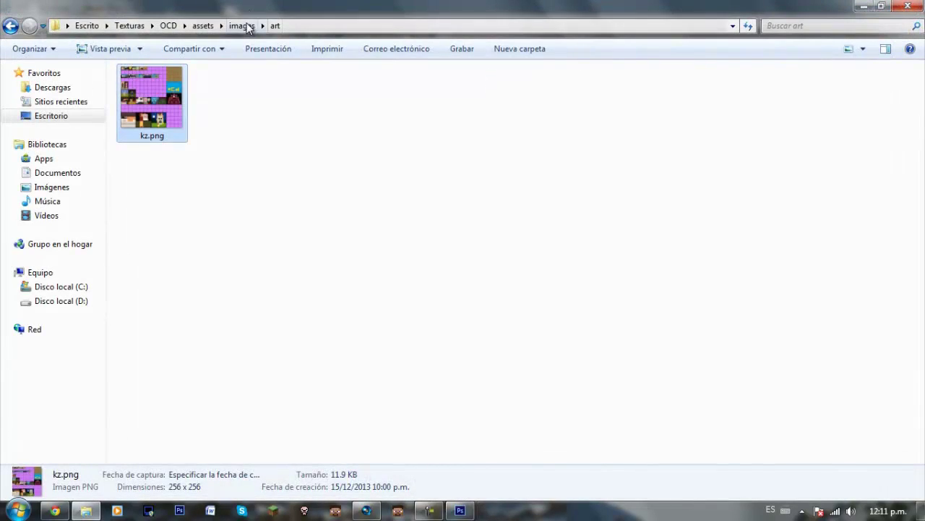
Browse the entity, environment and font texture folders, returning to images each time.
left_click(242, 25)
double_click(360, 116)
left_click(178, 98)
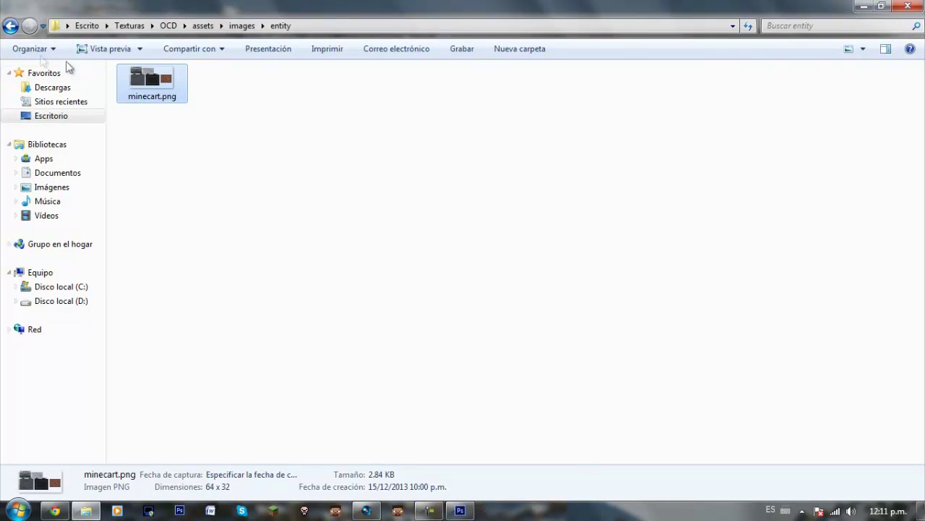
key("BackSpace")
double_click(465, 108)
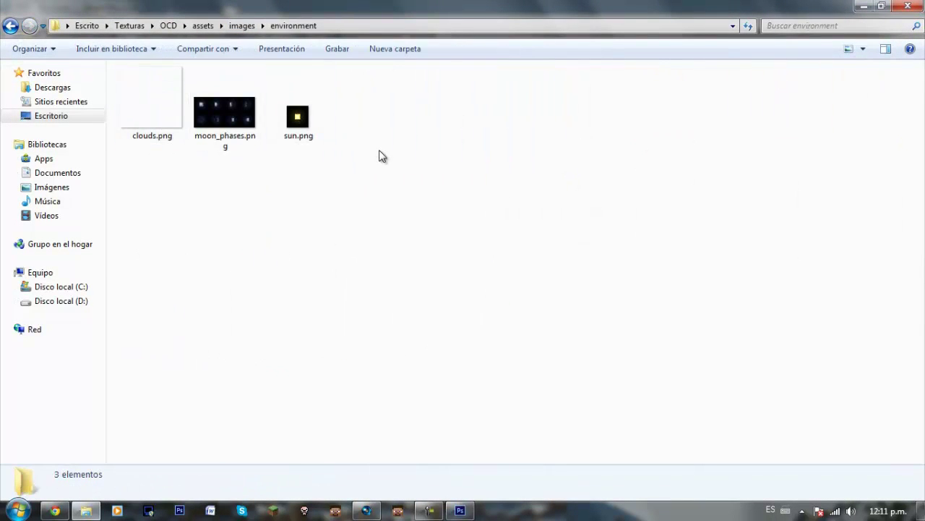
mouse_move(380, 154)
left_mouse_down()
mouse_move(207, 119)
mouse_move(395, 184)
left_mouse_up()
left_click(250, 126)
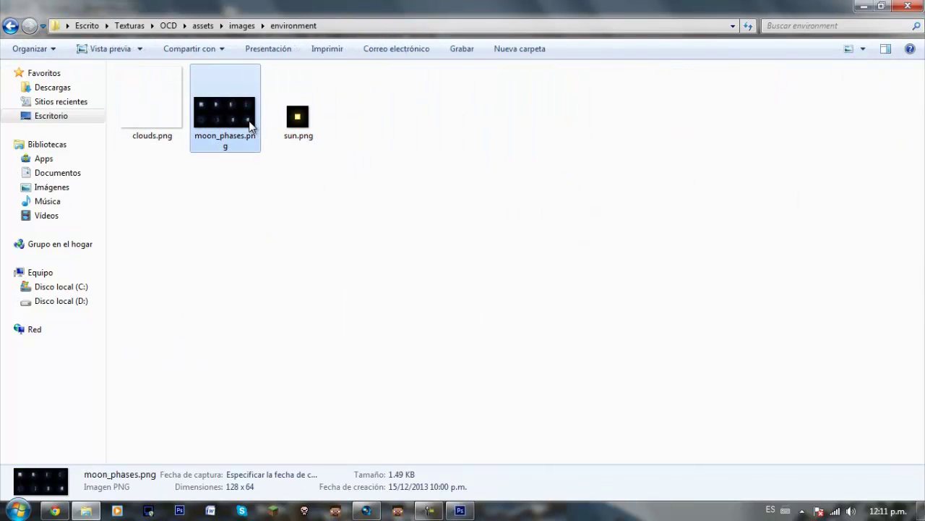
left_click(151, 139)
left_click(10, 25)
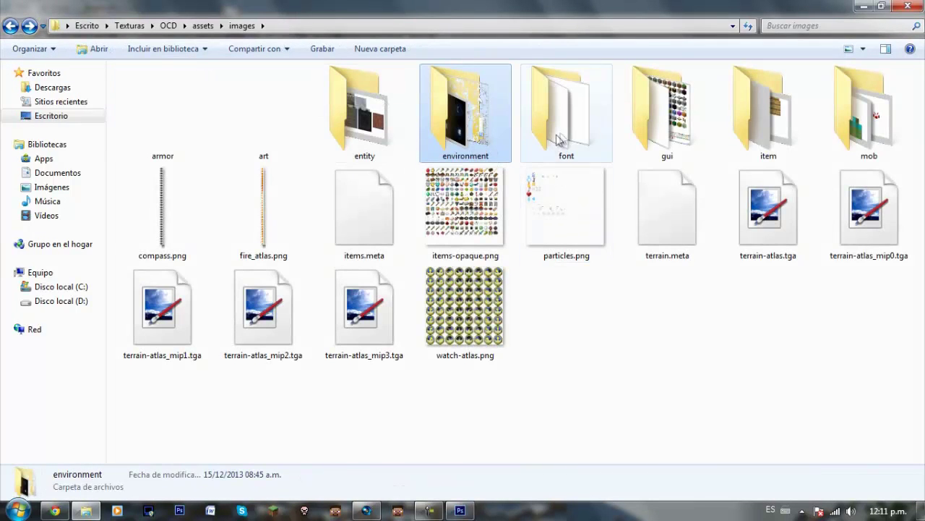
double_click(554, 137)
key("BackSpace")
Look through the gui background panoramas, then open _gui_blocks.png full size.
double_click(664, 115)
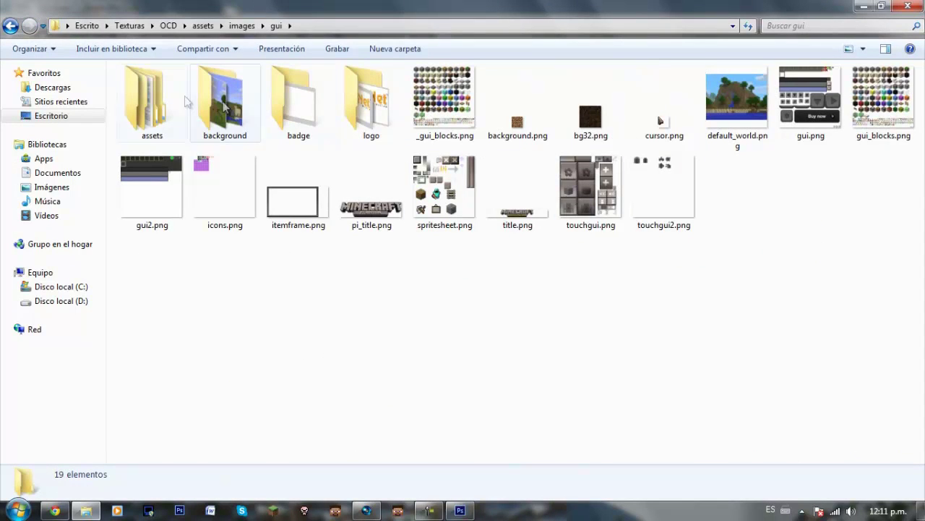
double_click(223, 105)
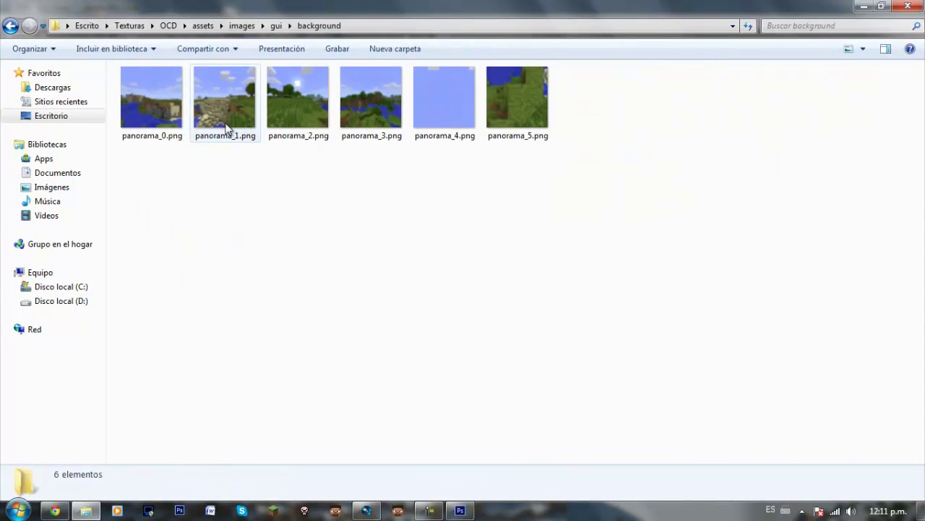
left_click_drag(210, 129, 582, 233)
left_click(418, 214)
left_click_drag(185, 209, 535, 68)
left_click(614, 226)
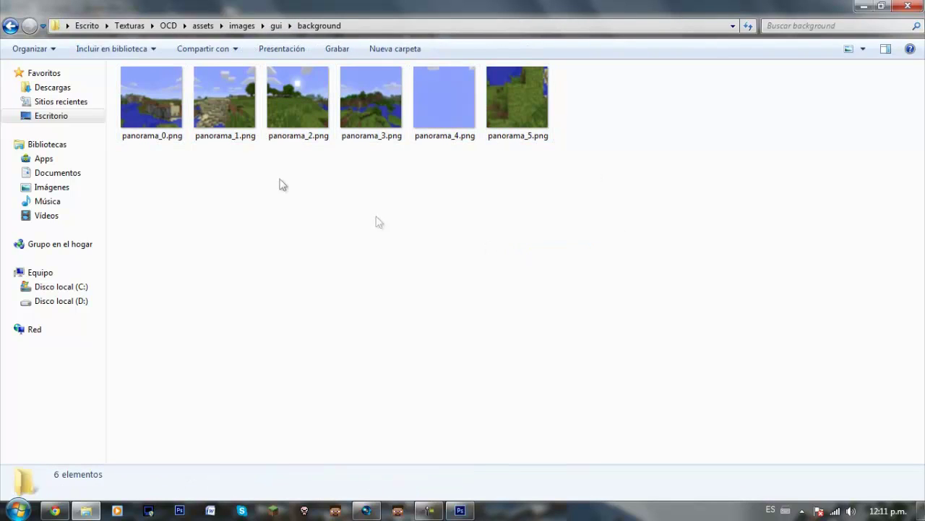
left_click(277, 26)
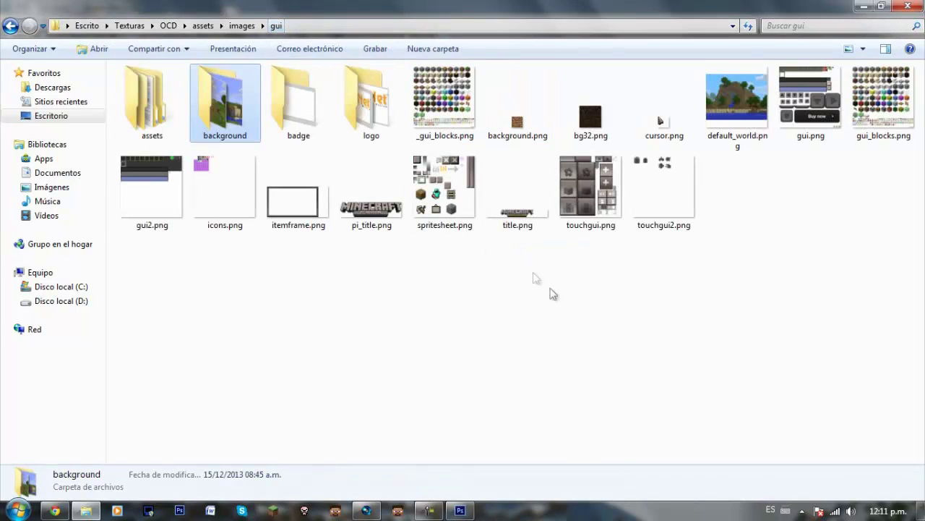
left_click(319, 127)
left_click(369, 119)
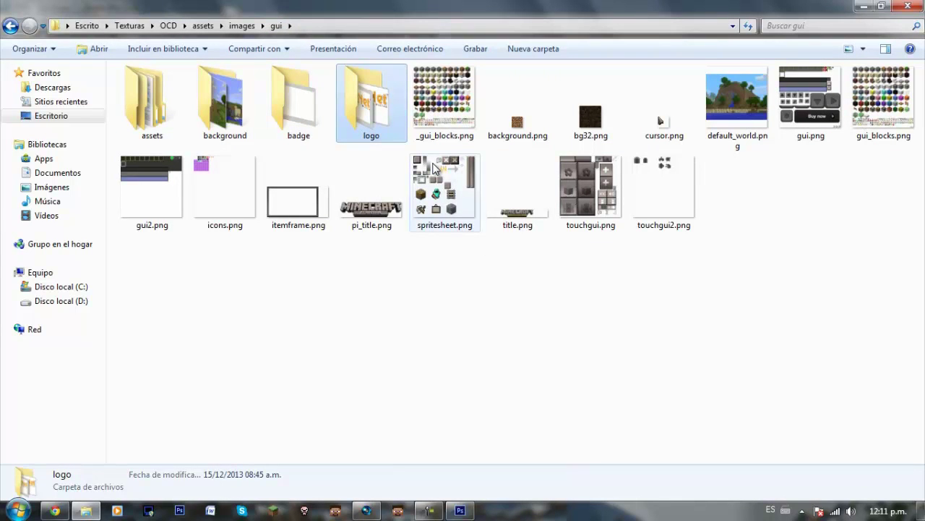
left_click(444, 115)
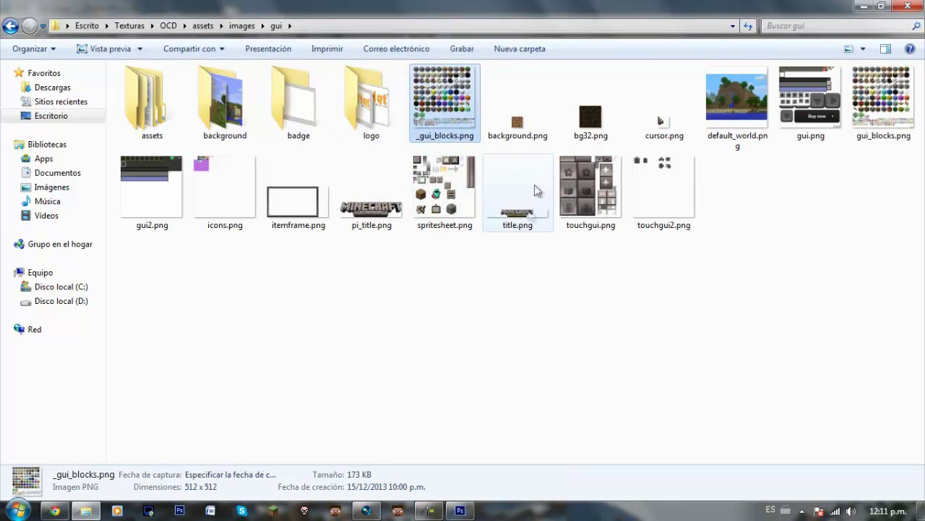
key("Return")
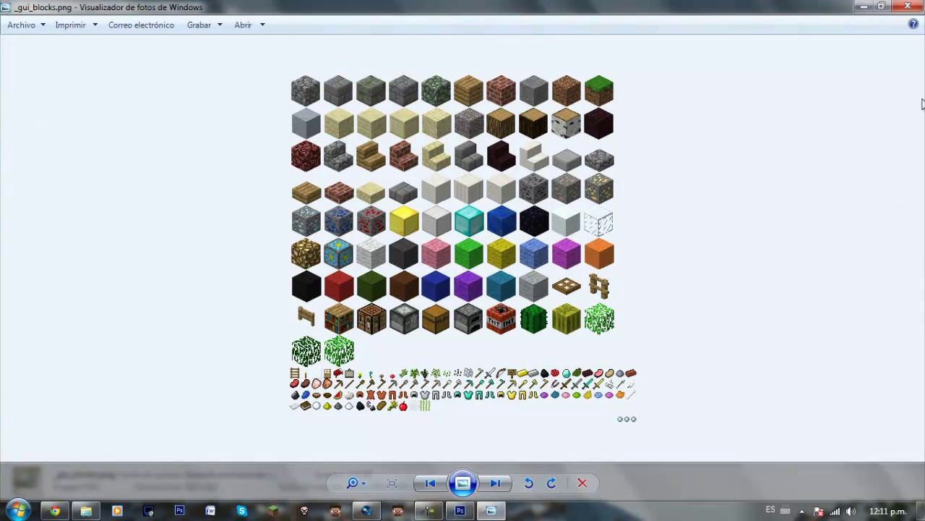
Preview gui.png, touchgui.png, pi_title.png and title.png in turn.
left_click(908, 5)
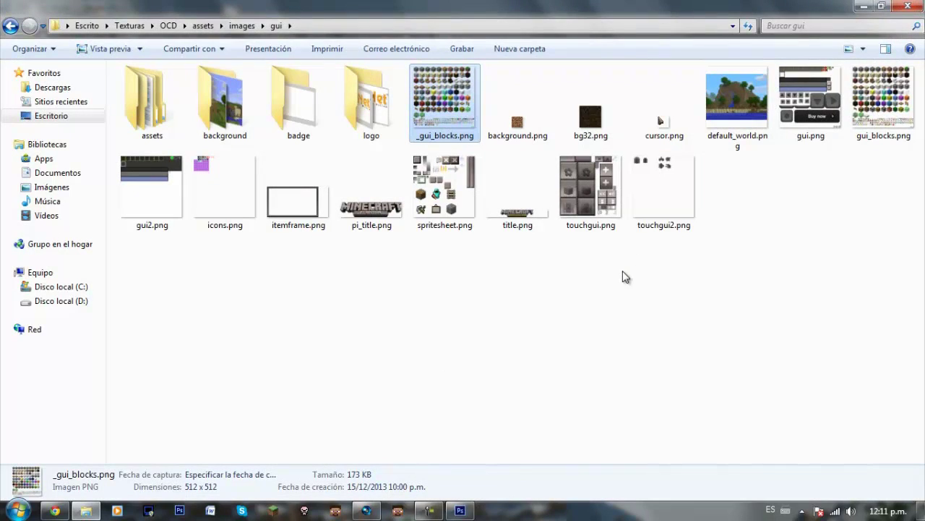
left_click(795, 128)
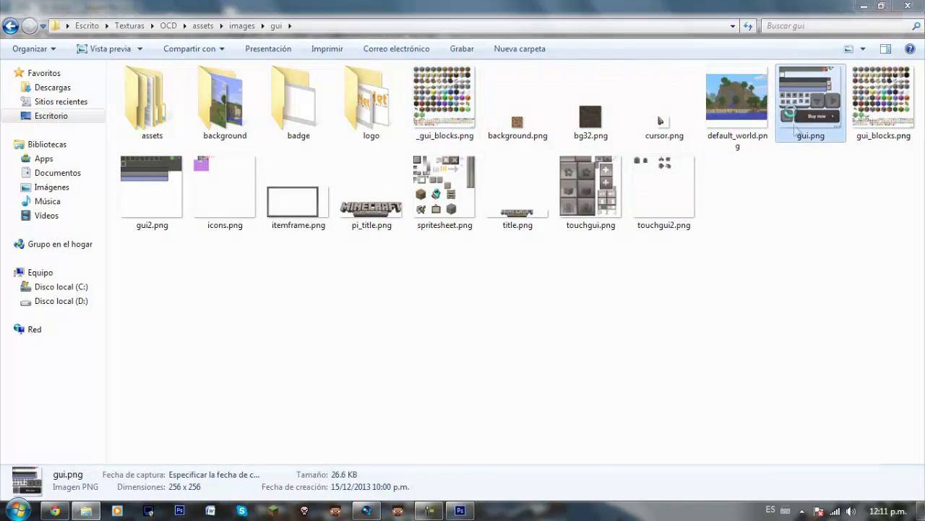
double_click(795, 128)
left_click(908, 6)
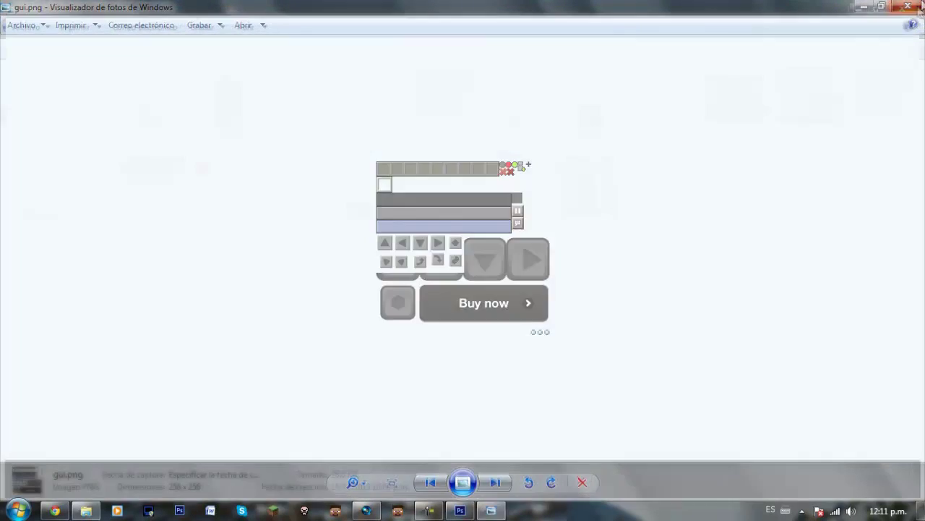
double_click(615, 213)
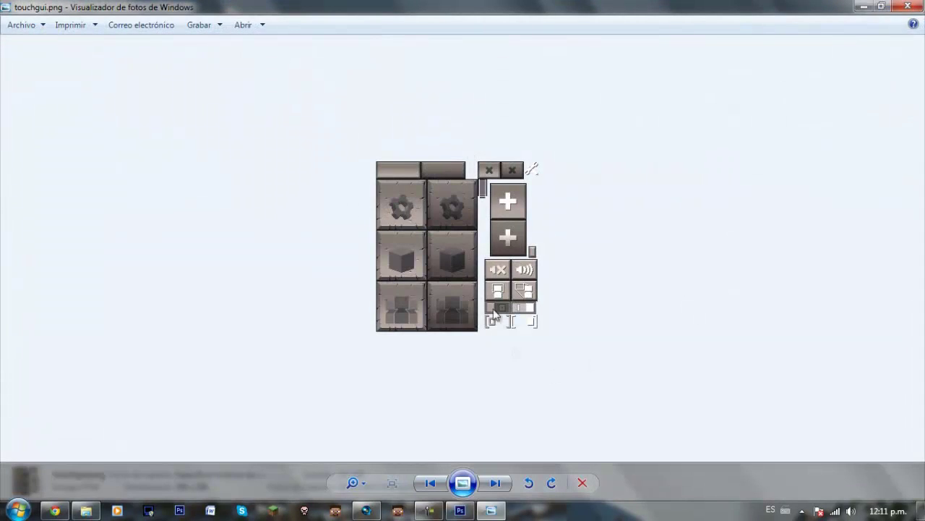
left_click(917, 6)
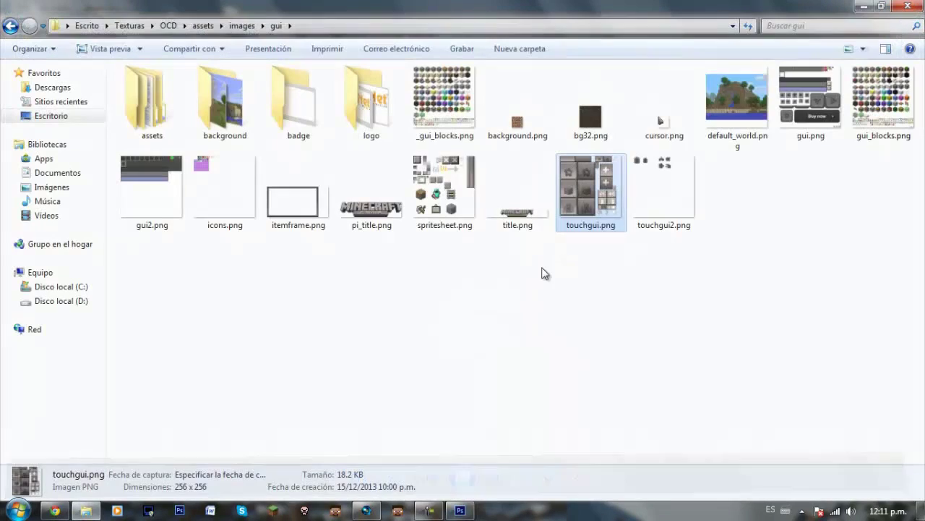
left_click(380, 217)
double_click(380, 217)
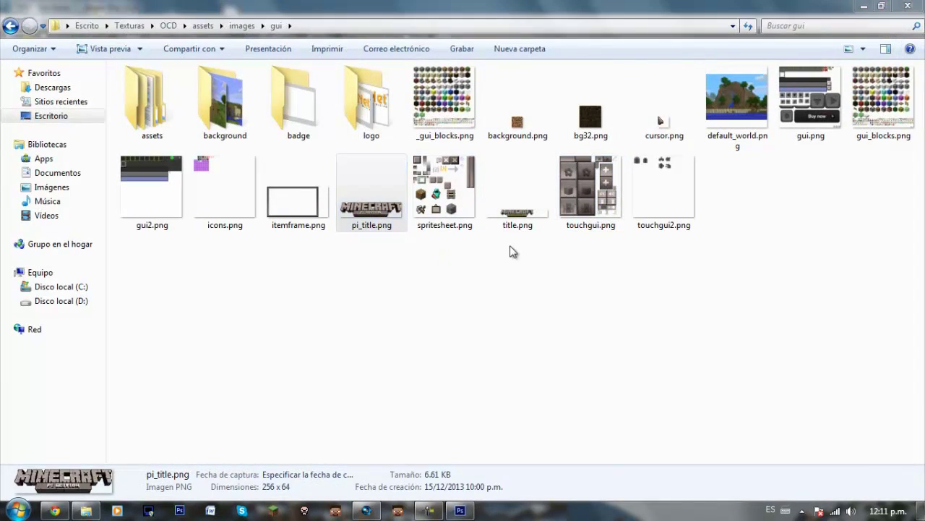
key("alt+F4")
left_click(538, 219)
double_click(538, 219)
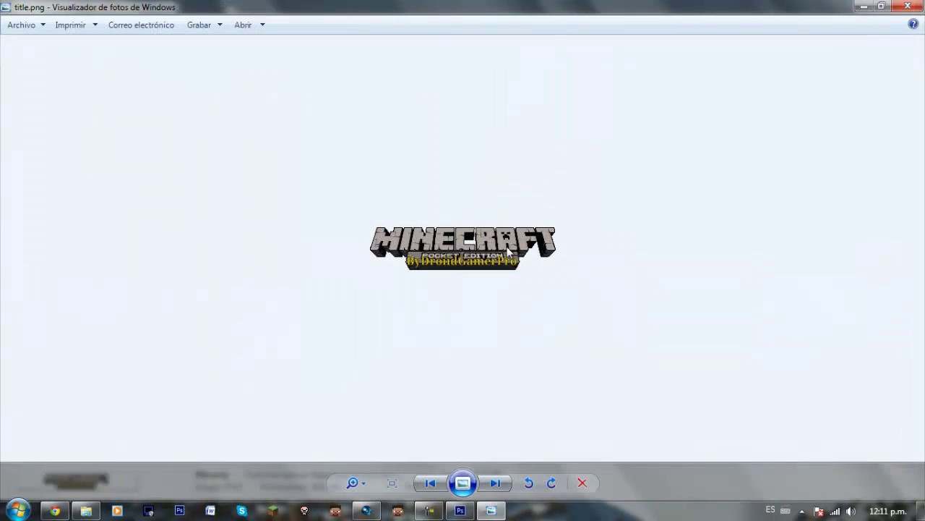
left_click(917, 6)
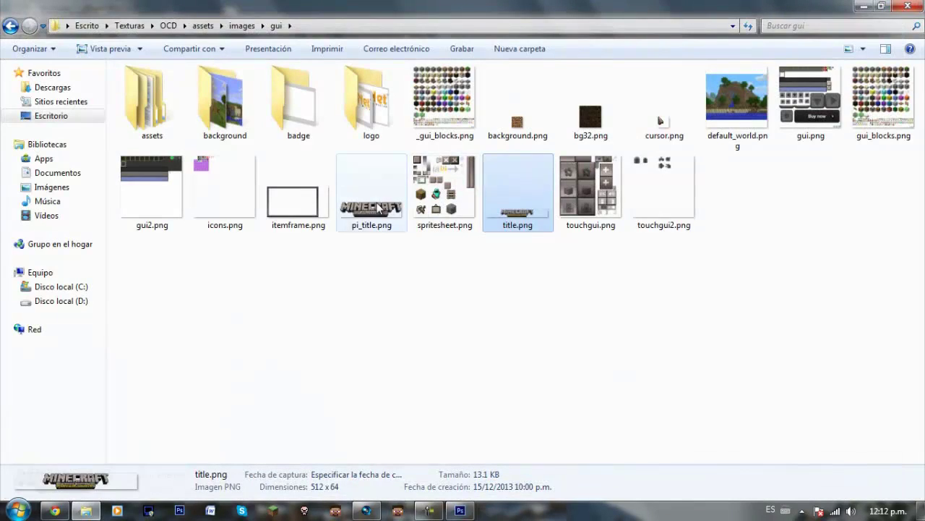
Preview pi_title.png, spritesheet.png, itemframe.png and gui2.png, then return to images.
left_click(372, 195)
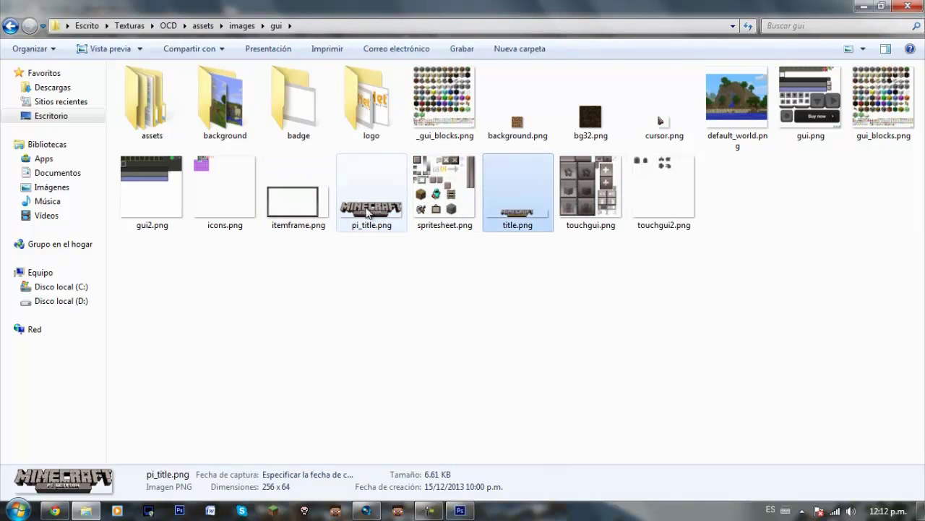
key("Return")
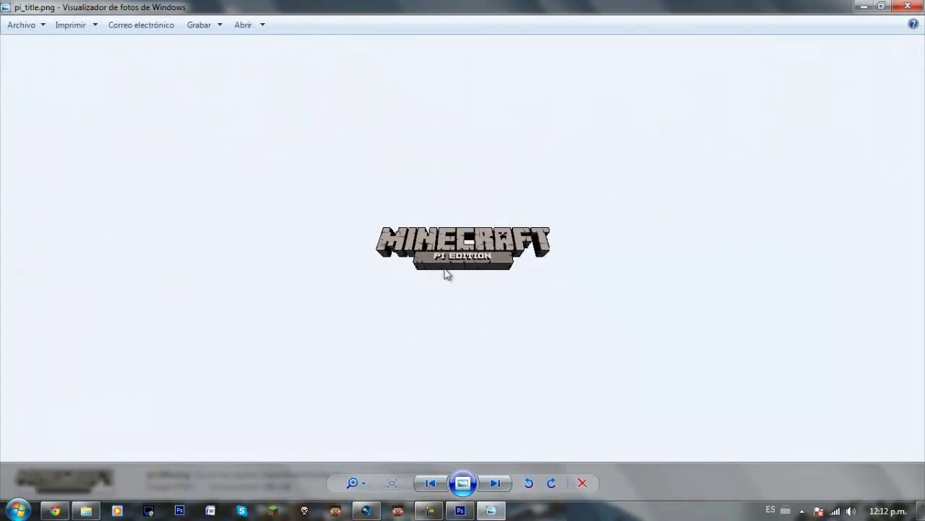
left_click(907, 6)
left_click(474, 196)
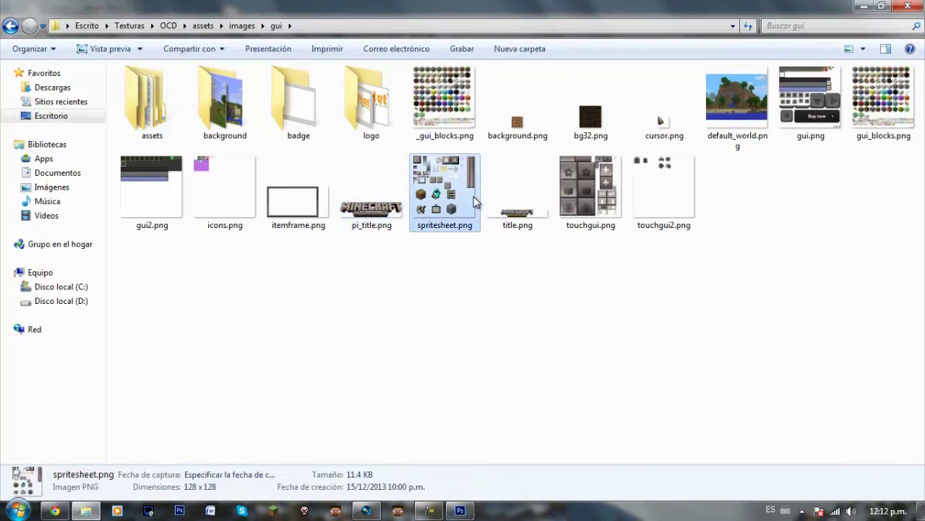
double_click(474, 195)
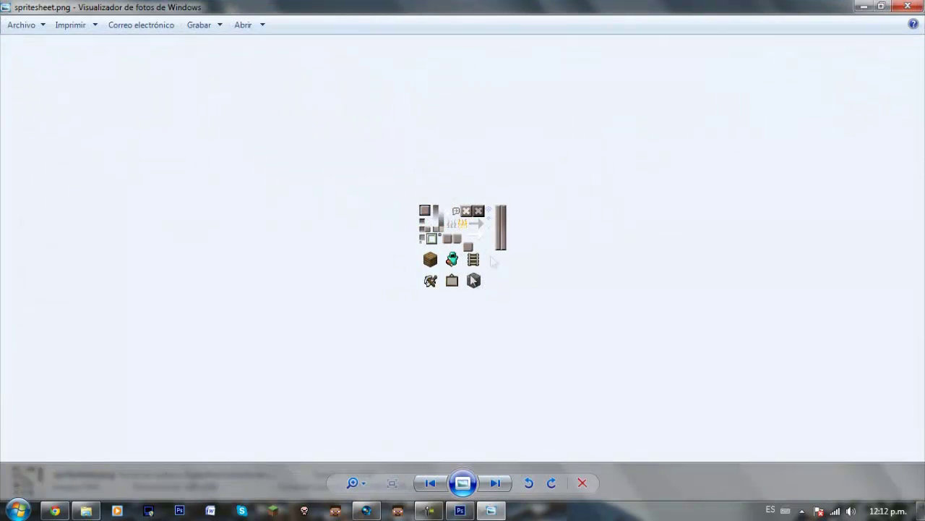
left_click(907, 5)
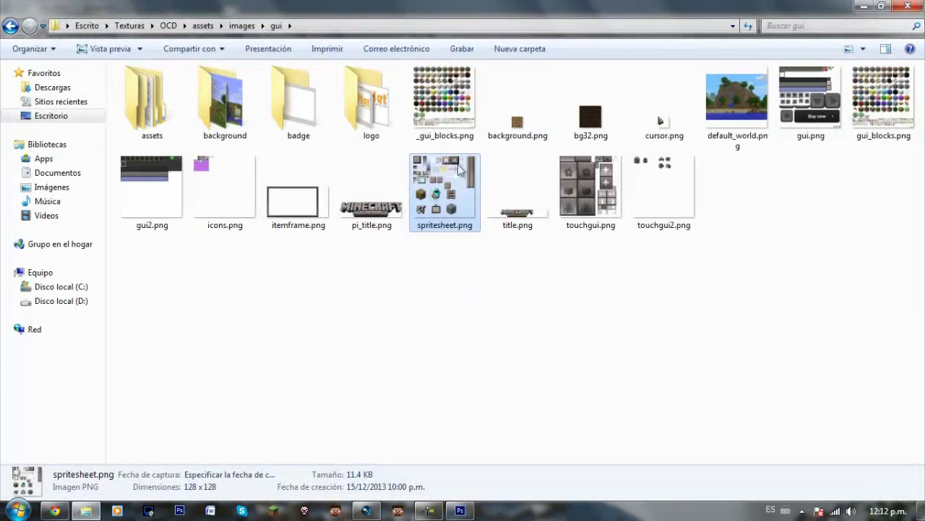
double_click(300, 203)
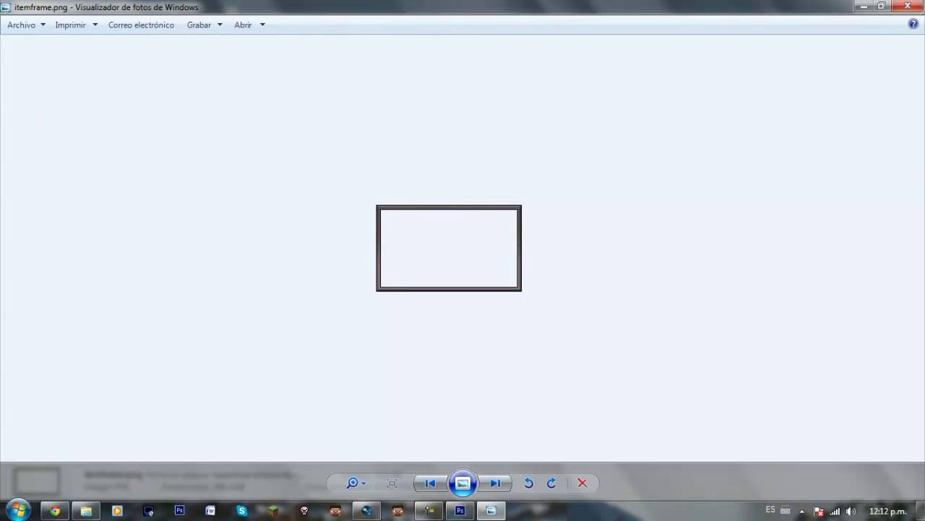
left_click(908, 6)
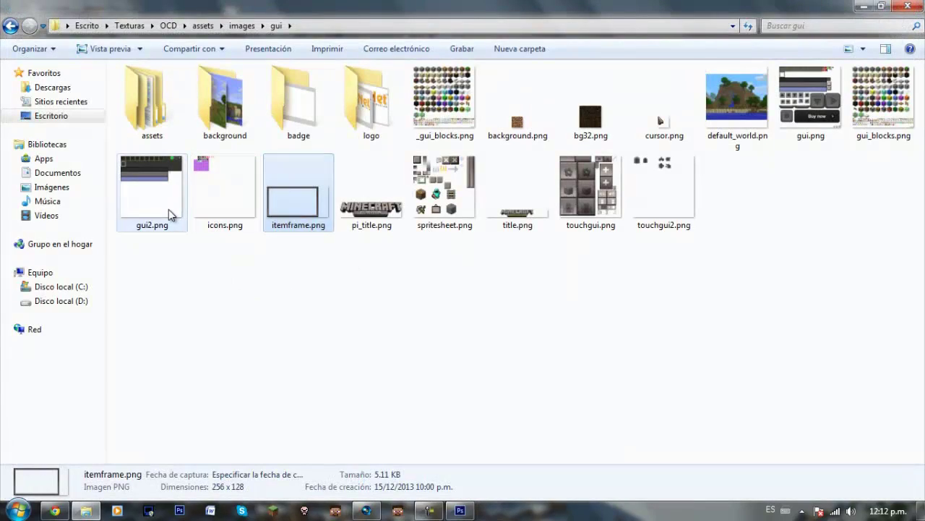
double_click(168, 207)
left_click(907, 6)
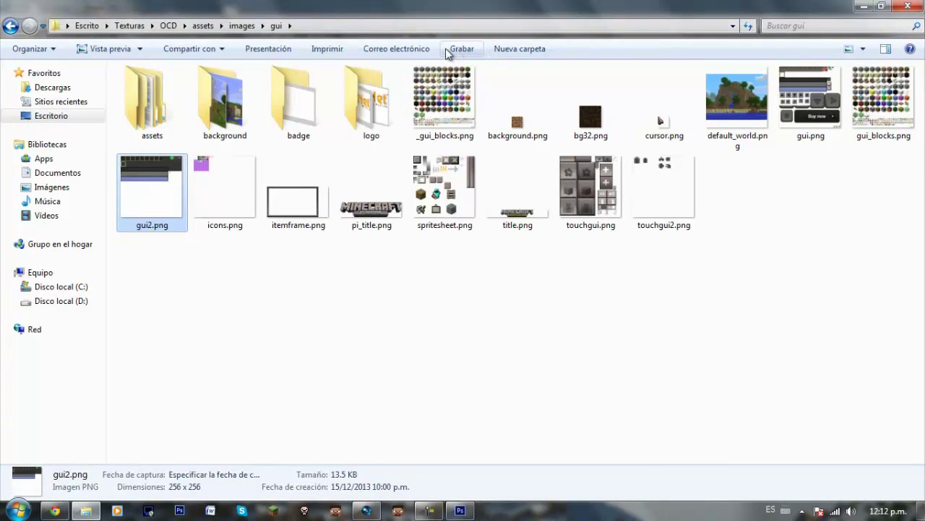
left_click(241, 26)
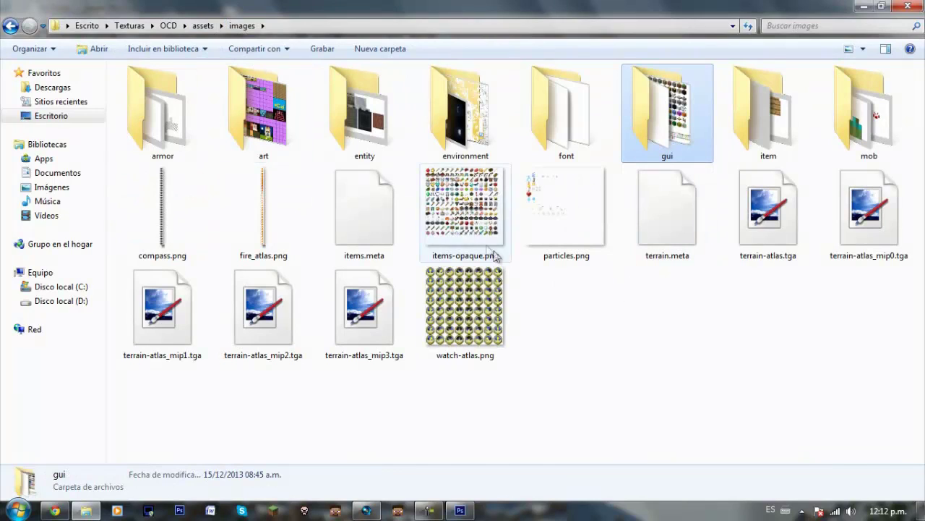
Select terrain-atlas.tga, then bring Photoshop forward briefly and minimize it again.
left_click(767, 217)
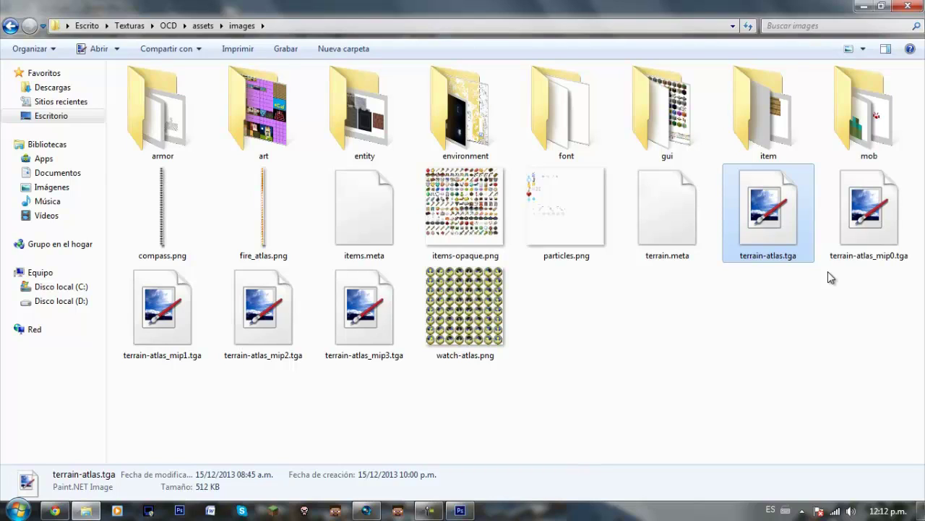
mouse_move(459, 510)
left_click(475, 508)
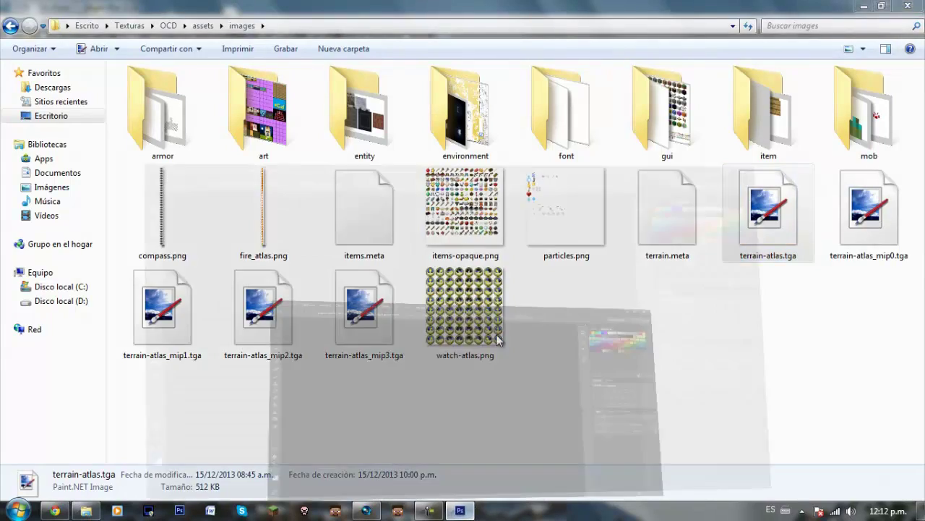
left_click(864, 6)
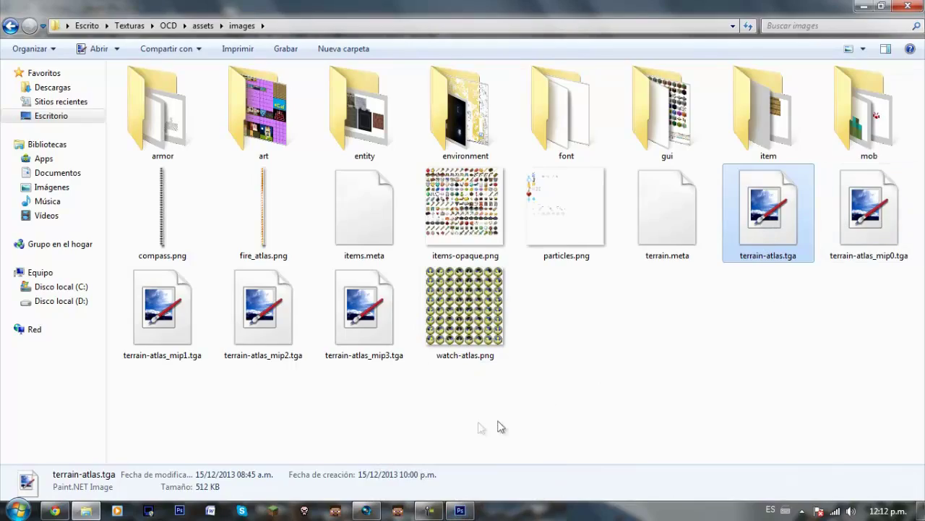
Preview items-opaque.png and watch-atlas.png zoomed in with the magnifier slider.
double_click(469, 231)
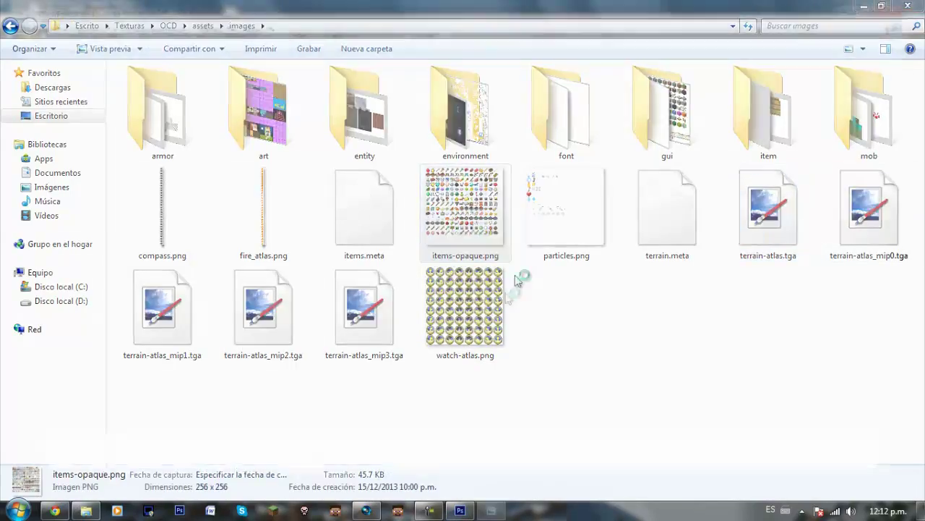
left_click(352, 482)
mouse_move(351, 491)
left_mouse_down()
mouse_move(352, 463)
mouse_move(352, 495)
left_mouse_up()
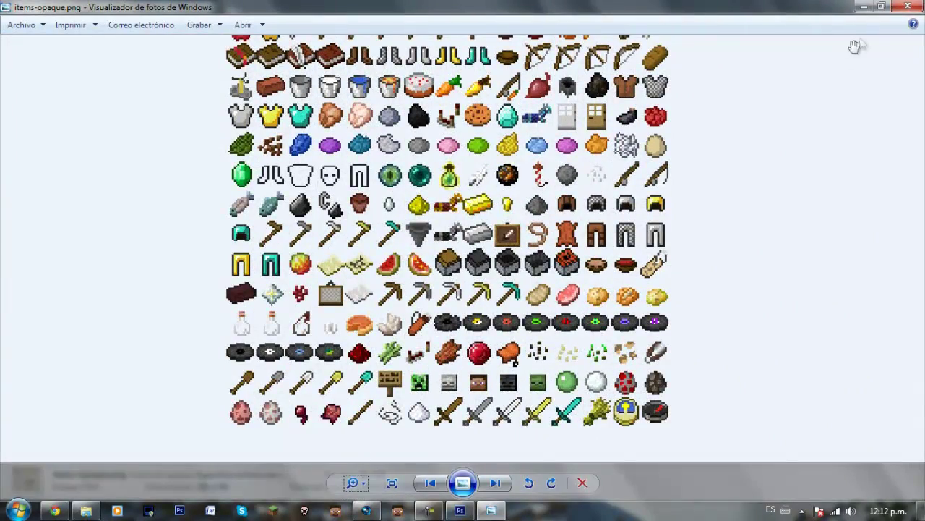
left_click(908, 6)
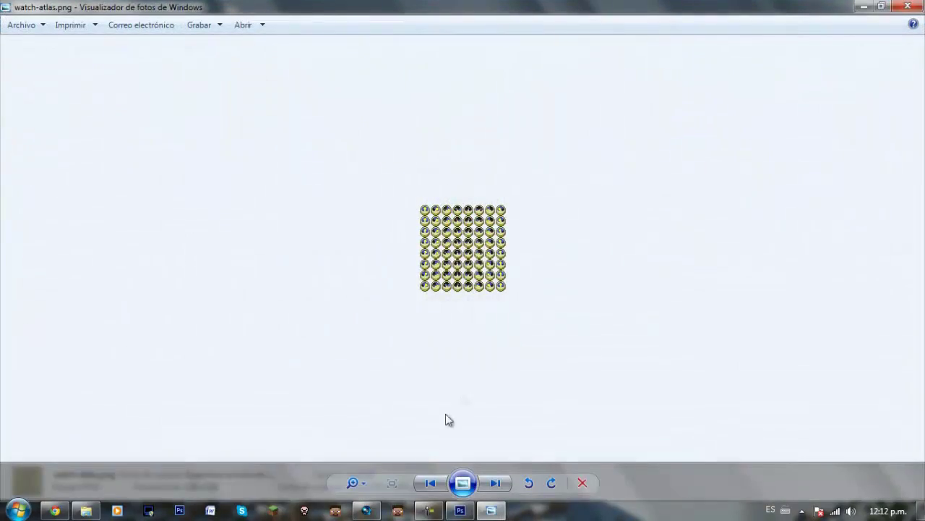
left_click(353, 482)
left_click_drag(352, 474, 352, 445)
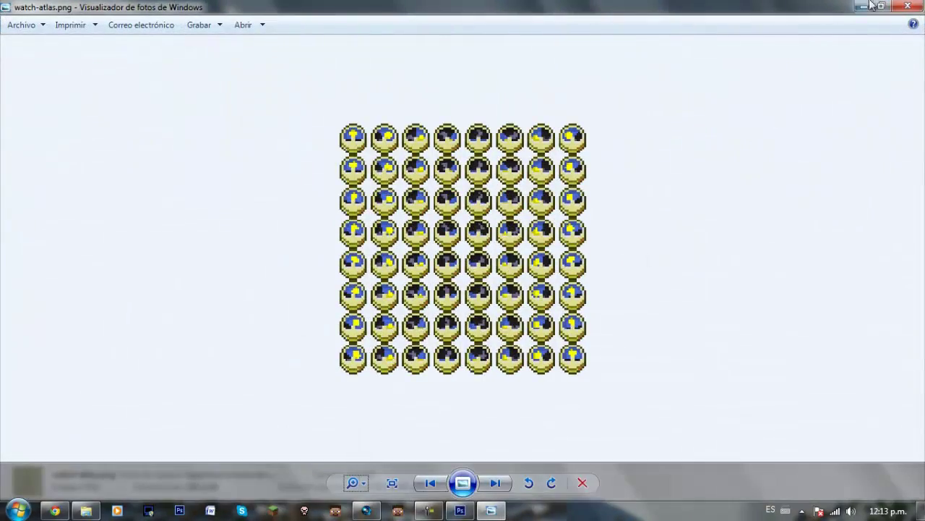
left_click(868, 5)
Preview compass.png, watch-atlas.png and fire_atlas.png zoomed in, then close the viewer.
double_click(190, 208)
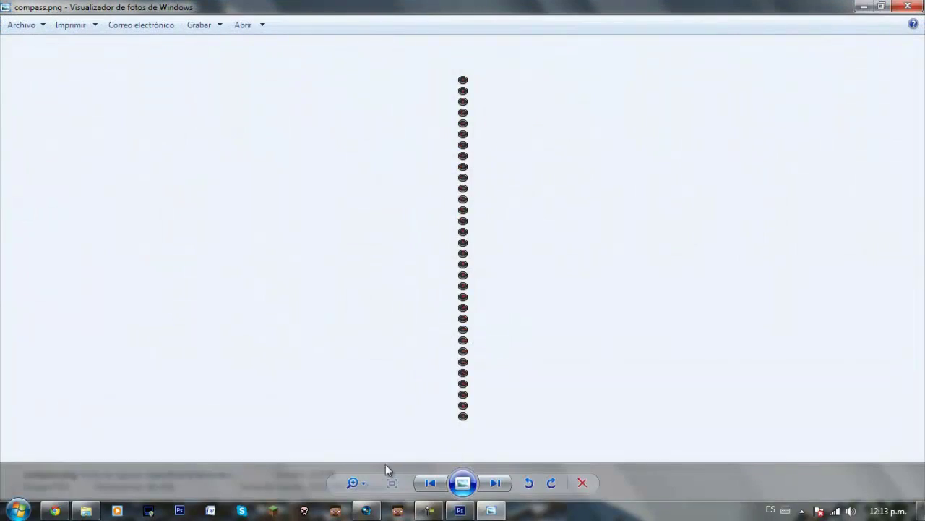
left_click(353, 482)
left_click_drag(352, 475, 352, 441)
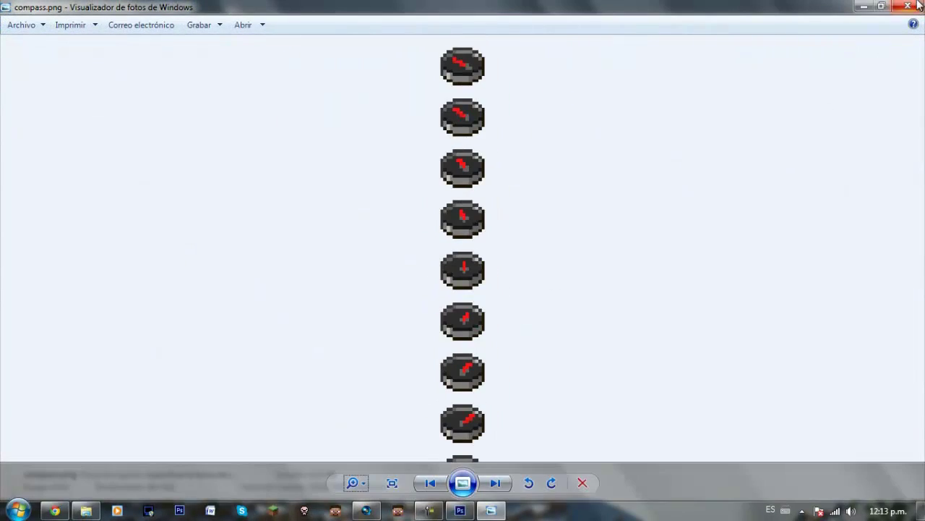
left_click(917, 5)
double_click(467, 311)
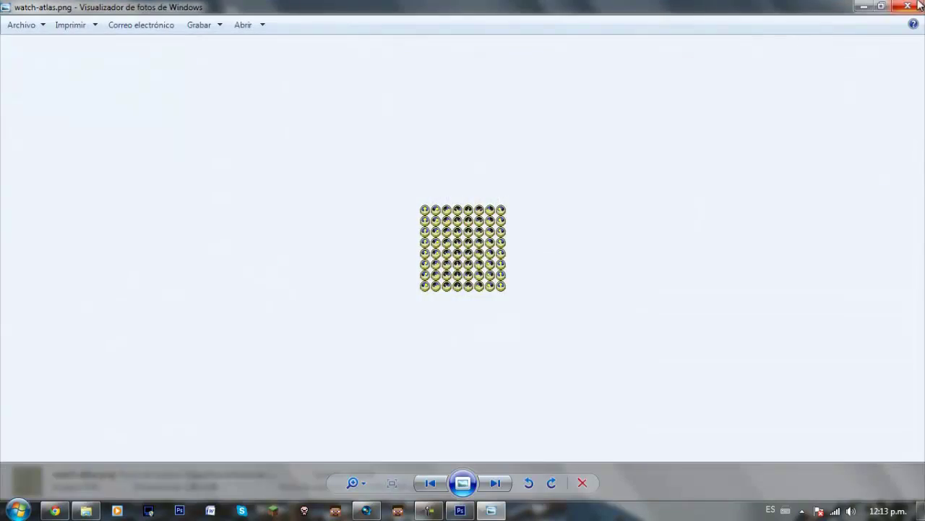
left_click(920, 6)
double_click(290, 208)
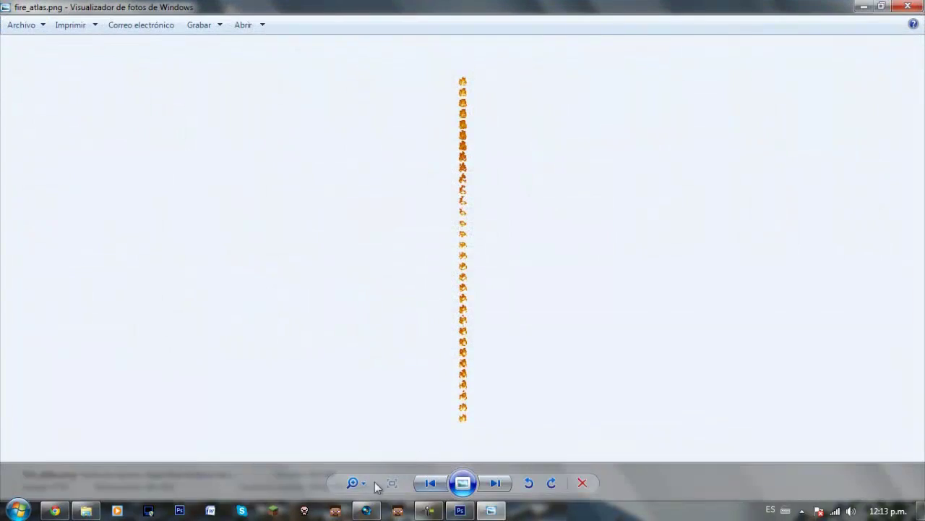
left_click(353, 482)
mouse_move(355, 486)
left_mouse_down()
mouse_move(355, 440)
mouse_move(355, 486)
left_mouse_up()
left_click(891, 6)
left_click(675, 134)
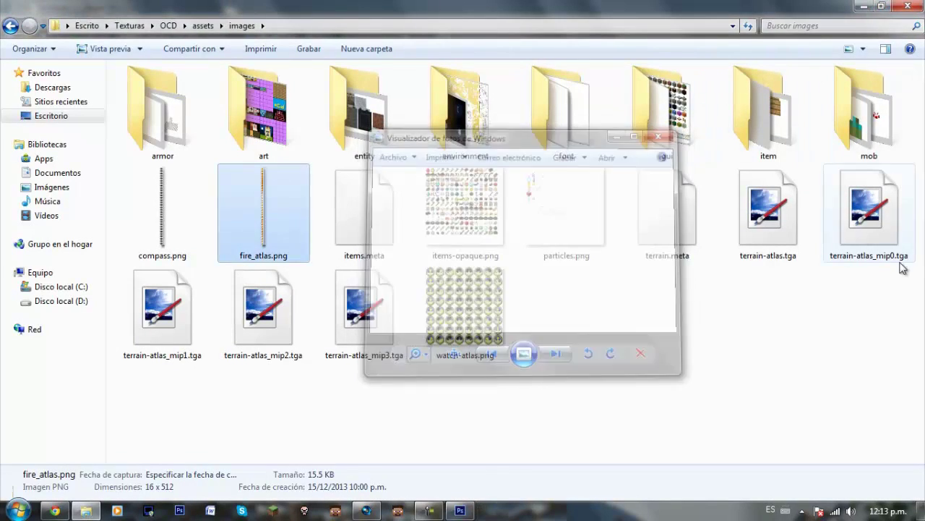
double_click(866, 141)
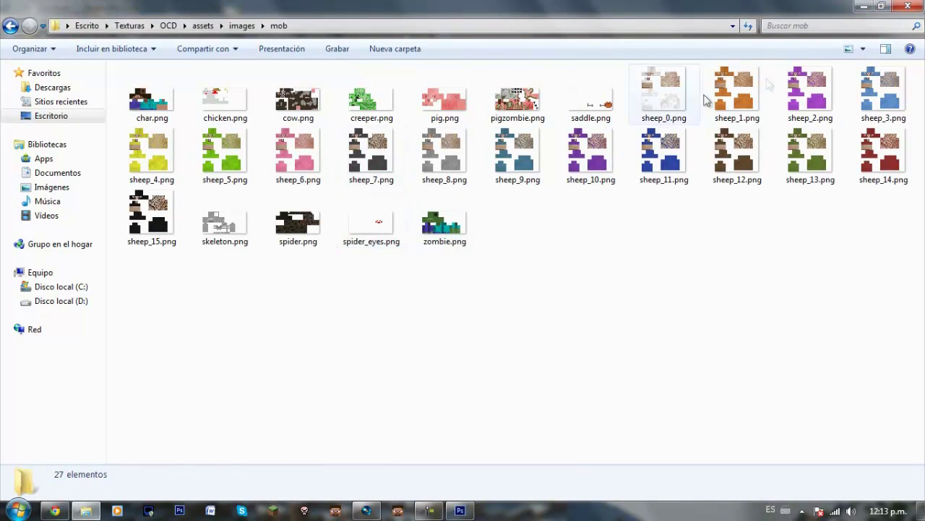
left_click(862, 49)
left_click_drag(815, 56, 815, 48)
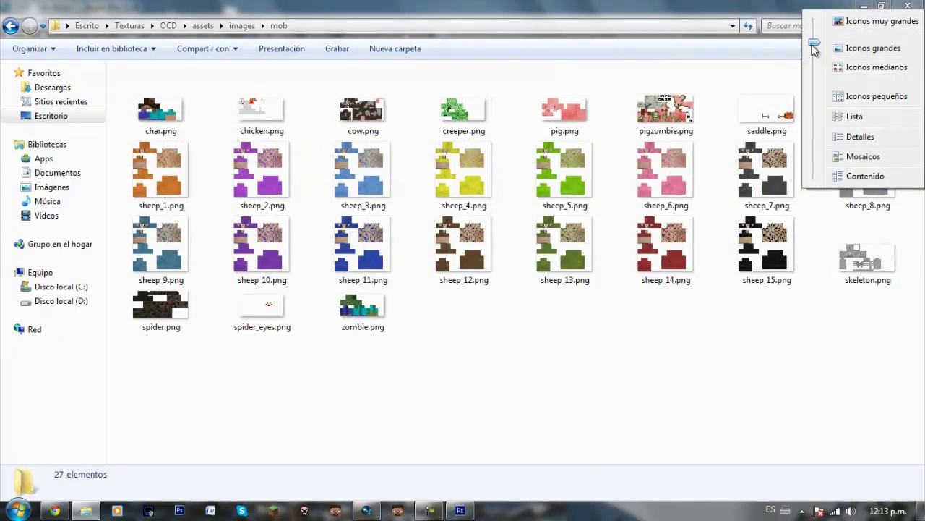
left_click(510, 94)
left_click(267, 102)
left_click(466, 95)
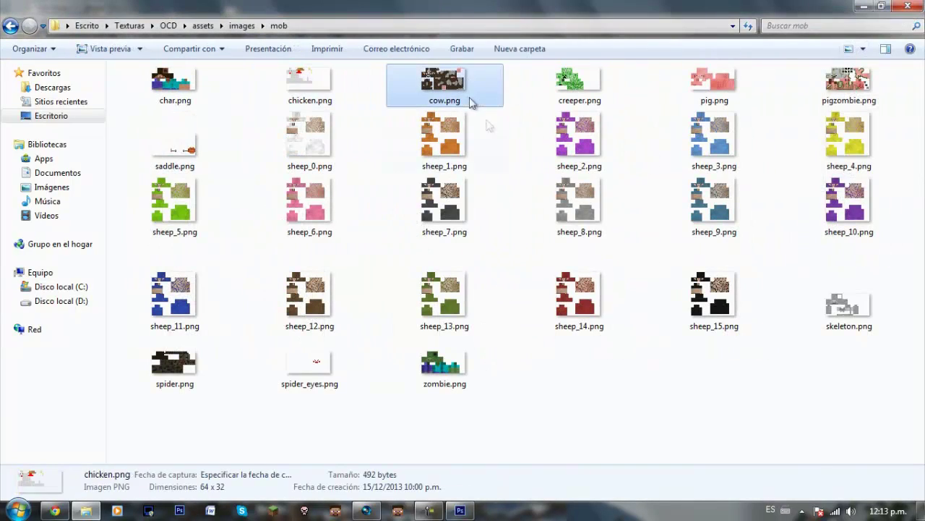
left_click(593, 288)
left_click(429, 292)
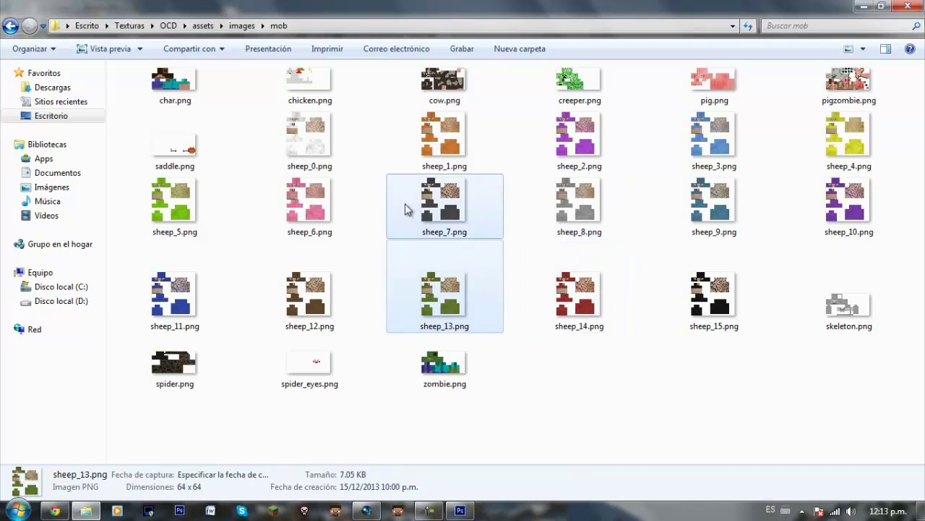
left_click(310, 206)
left_click(306, 311)
left_click(180, 355)
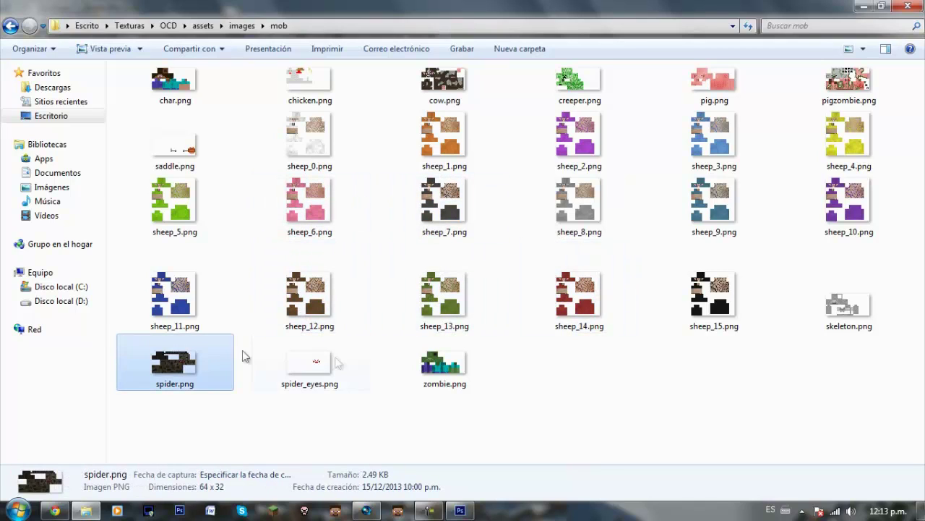
left_click(402, 364)
left_click(321, 388)
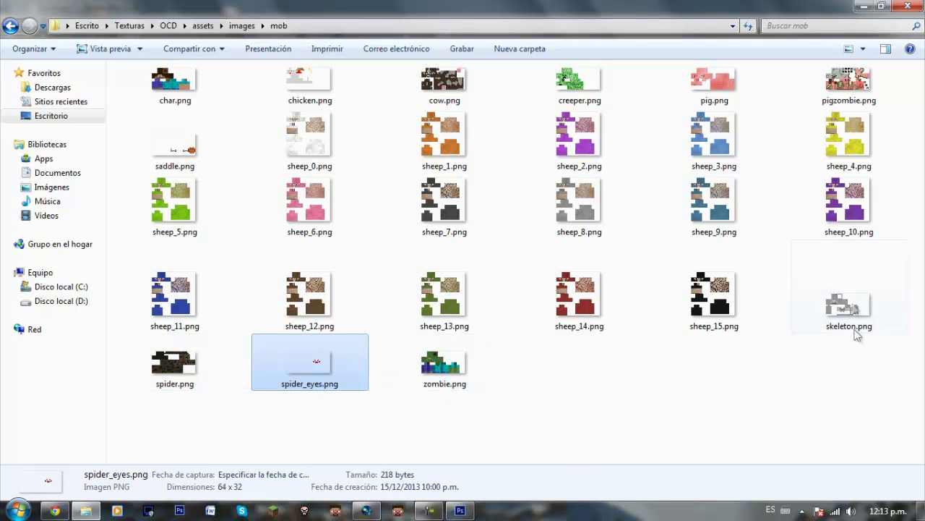
left_click(856, 333)
left_click(832, 94)
left_click(676, 99)
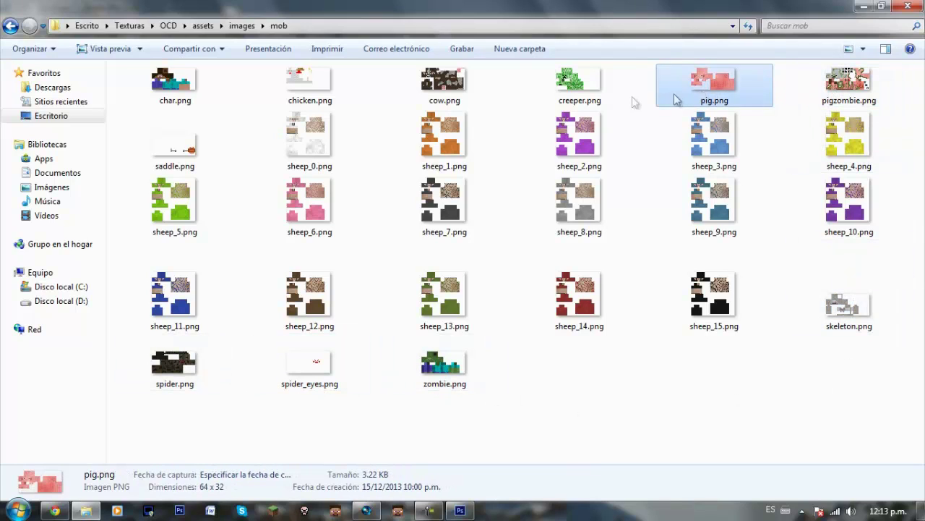
left_click(557, 101)
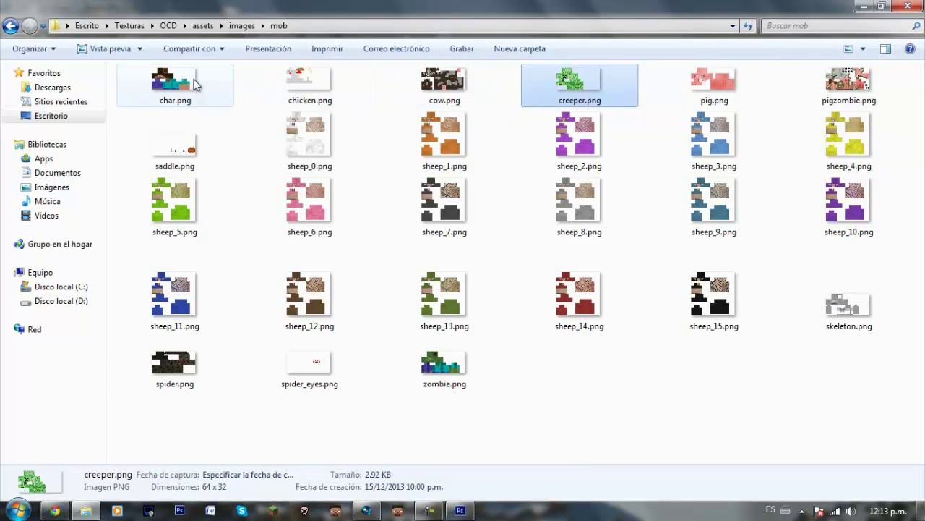
left_click(221, 163)
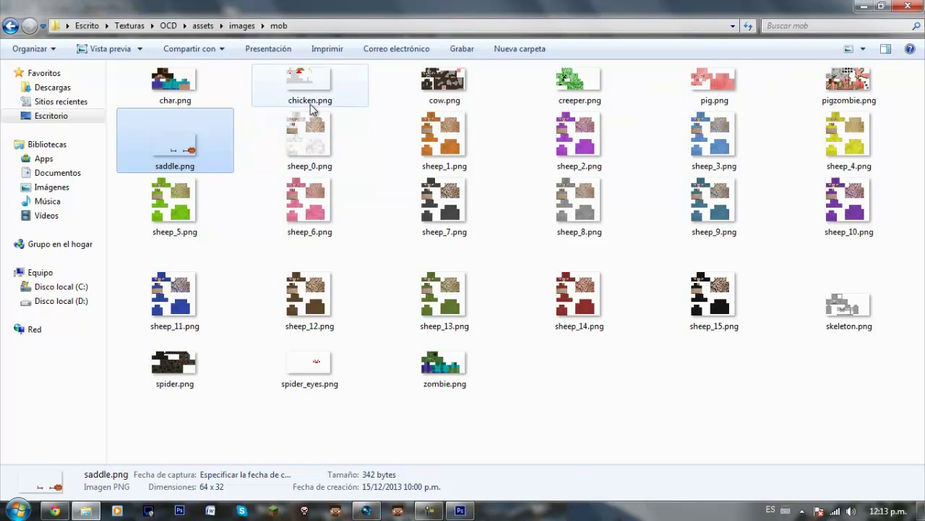
left_click(242, 26)
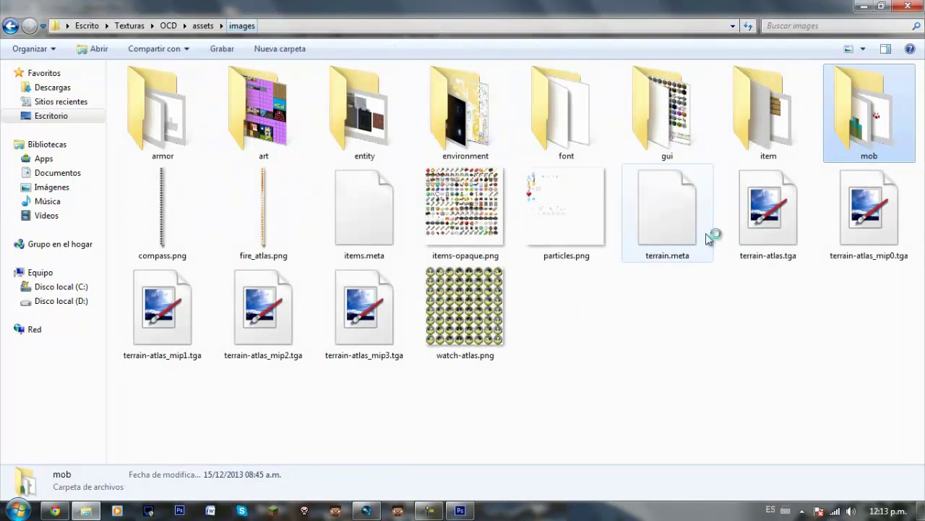
Open the item folder and preview sign.png and arrows.png.
double_click(779, 149)
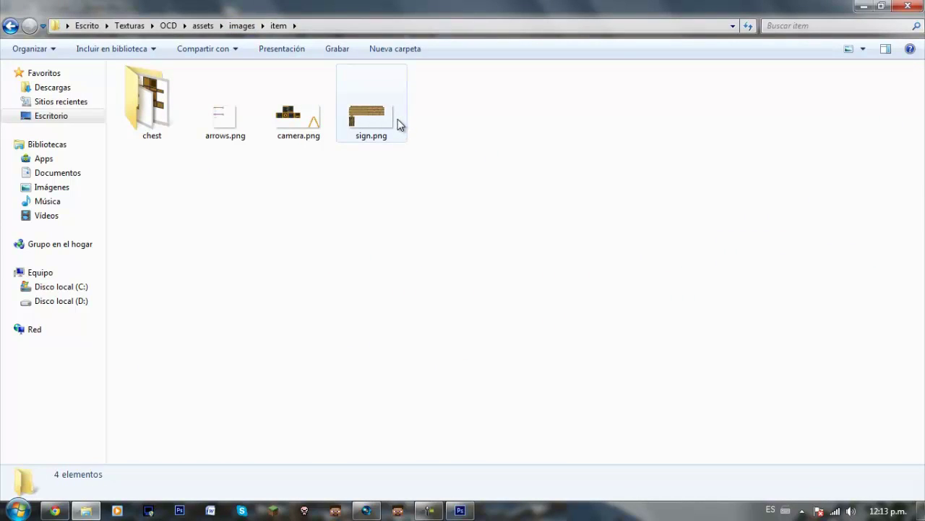
mouse_move(369, 119)
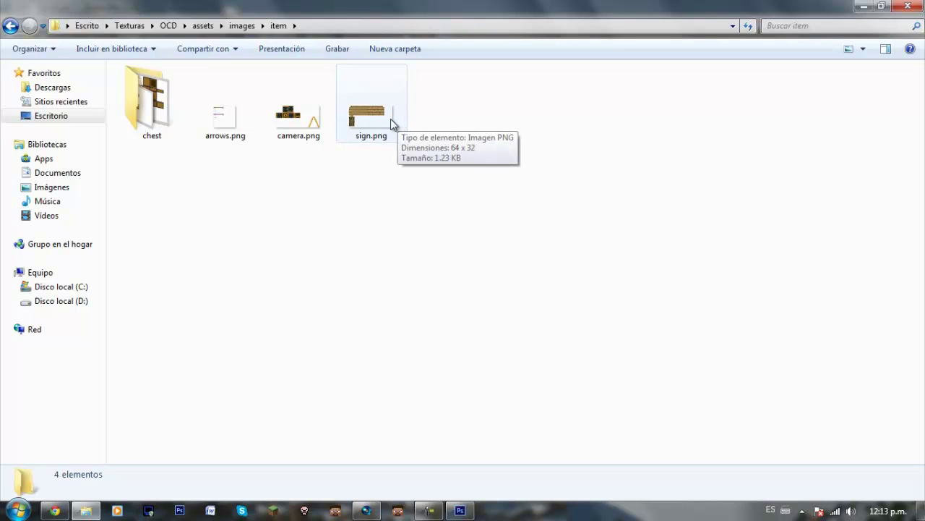
double_click(391, 119)
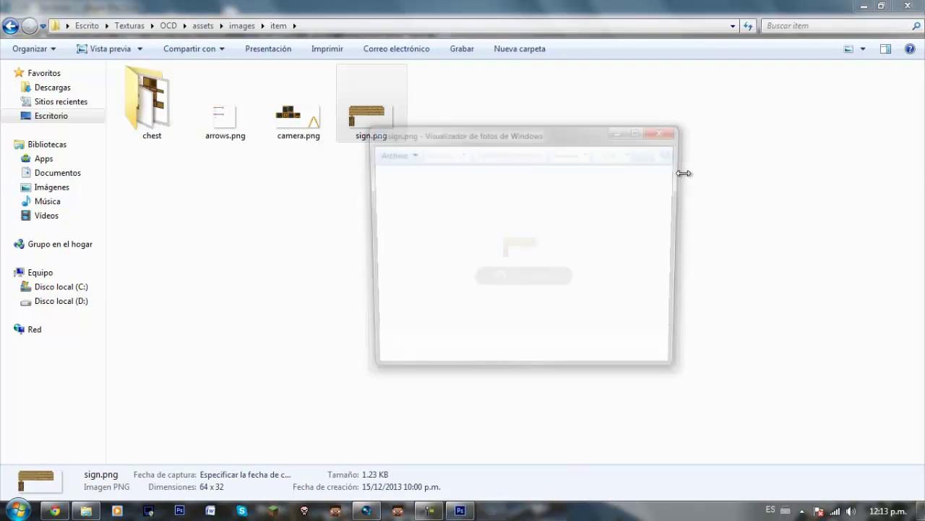
left_click(664, 132)
double_click(249, 134)
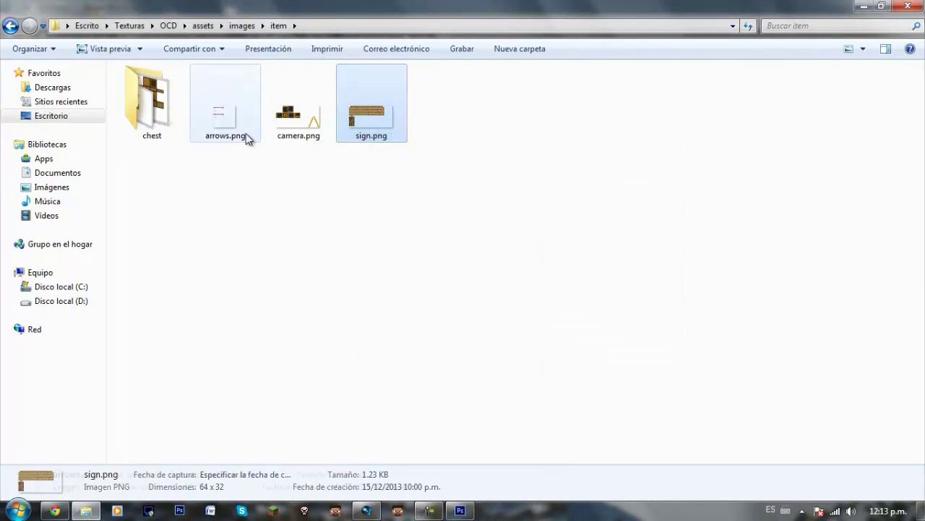
left_click(665, 131)
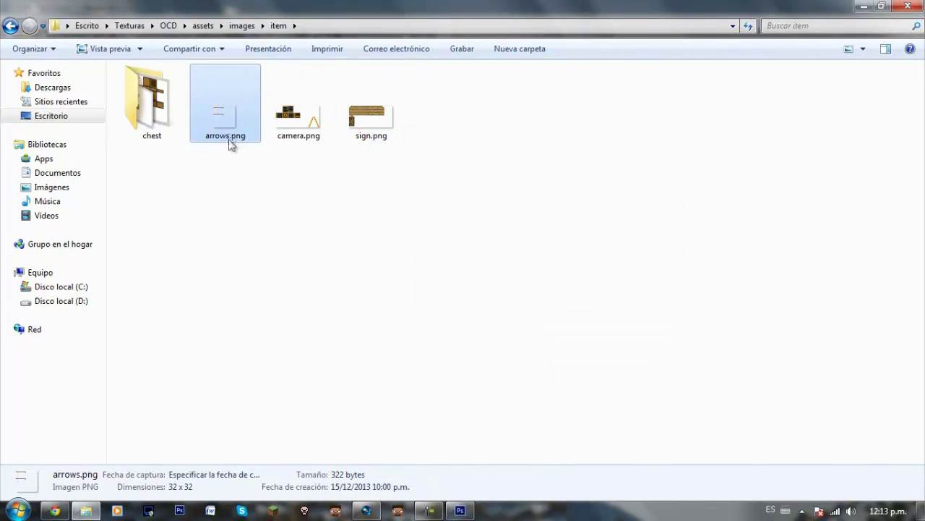
View item and chest textures as extra-large icons, then return to images and Photoshop.
left_click(858, 50)
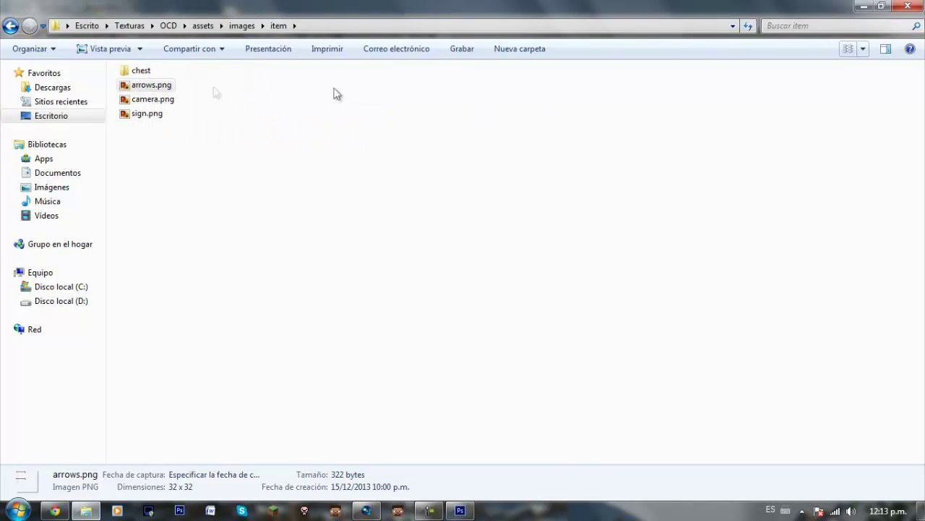
left_click(863, 48)
left_click_drag(815, 165, 814, 33)
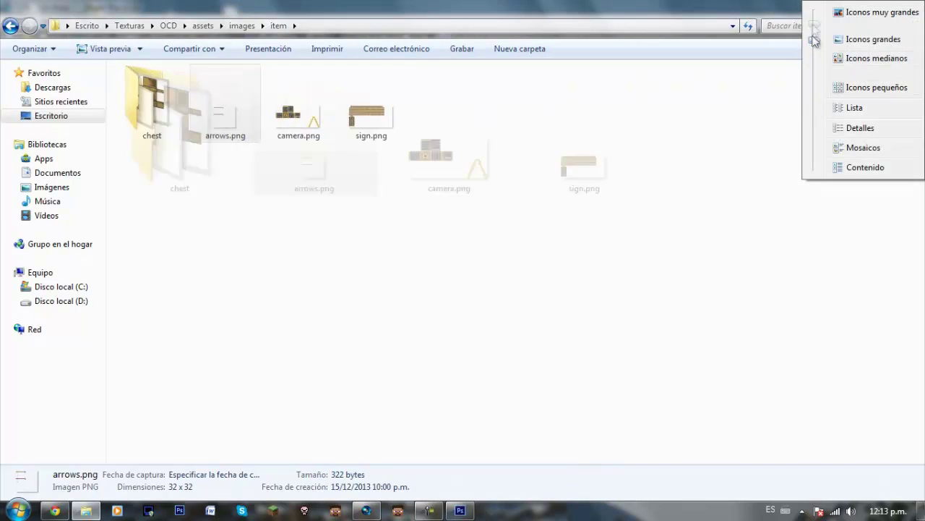
left_click(210, 188)
double_click(210, 193)
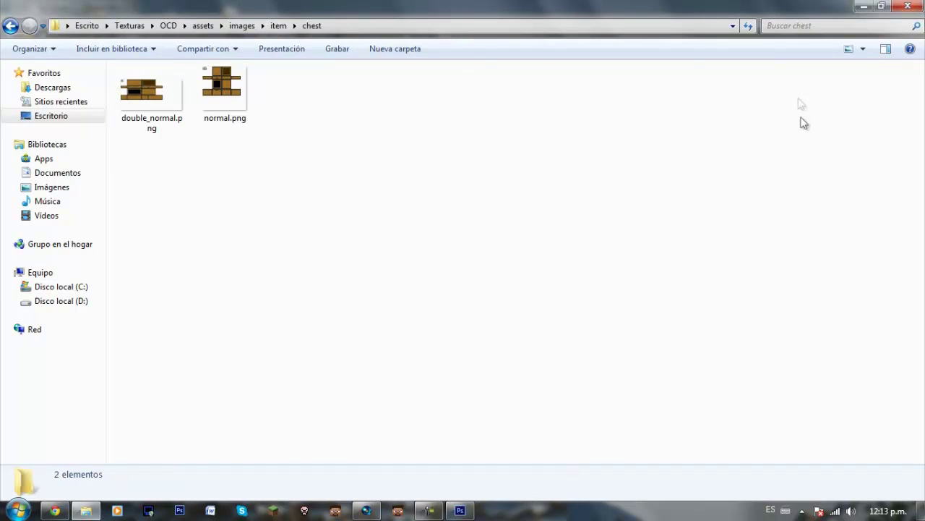
left_click(862, 48)
left_click(864, 50)
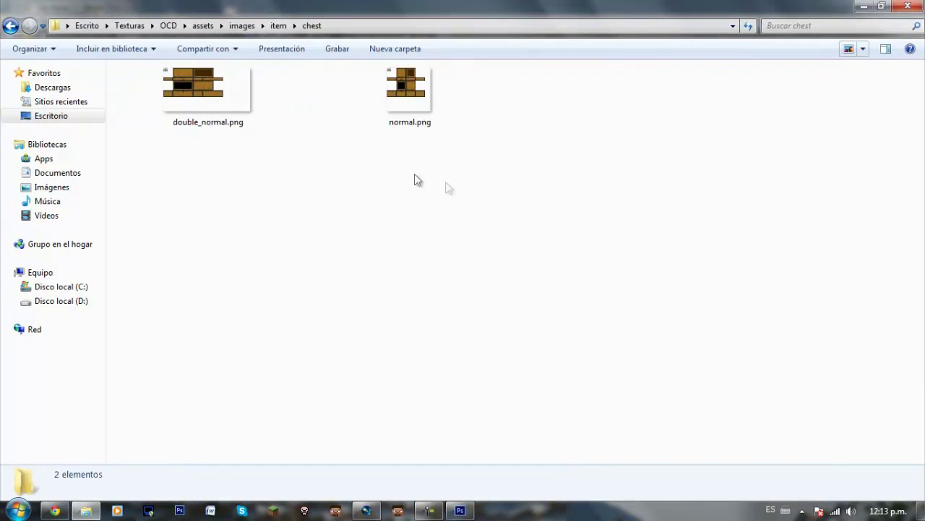
left_click(239, 28)
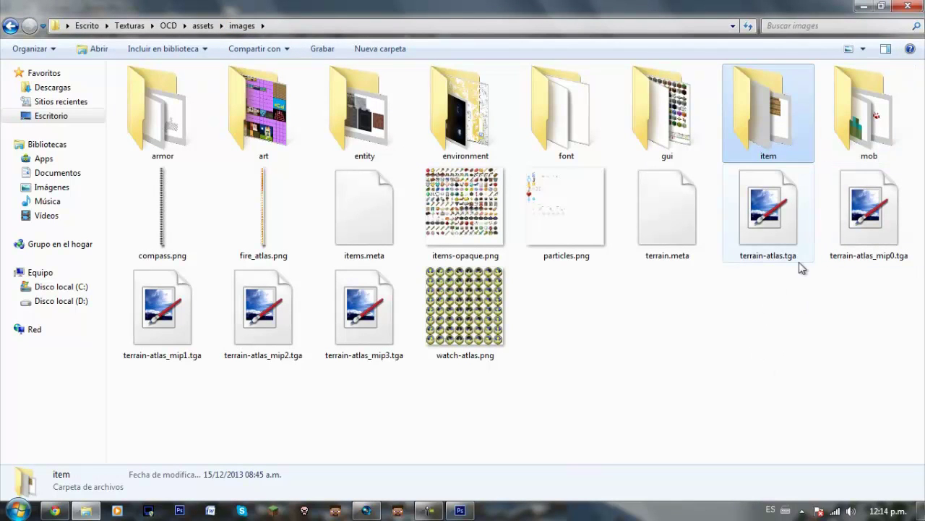
left_click(459, 510)
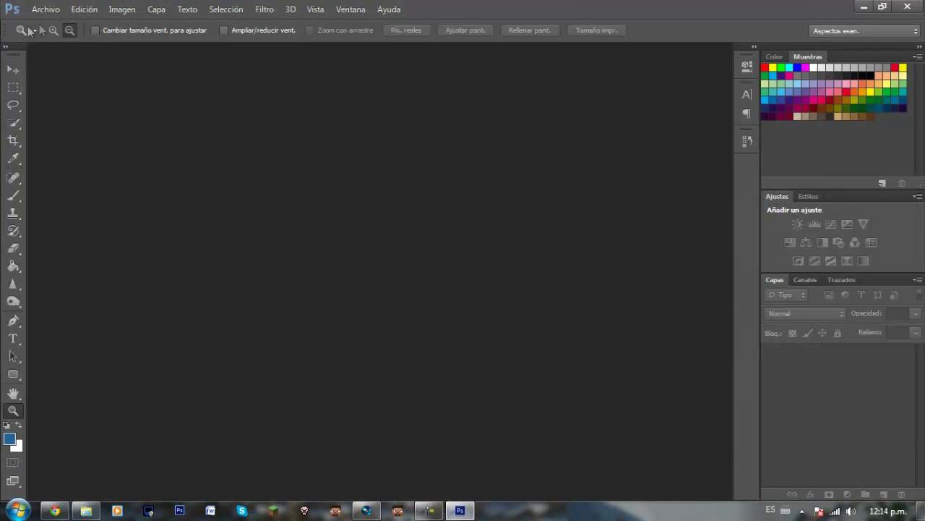
Open terrain-atlas.tga from OCD > assets > images via Archivo > Abrir.
left_click(46, 11)
left_click(52, 37)
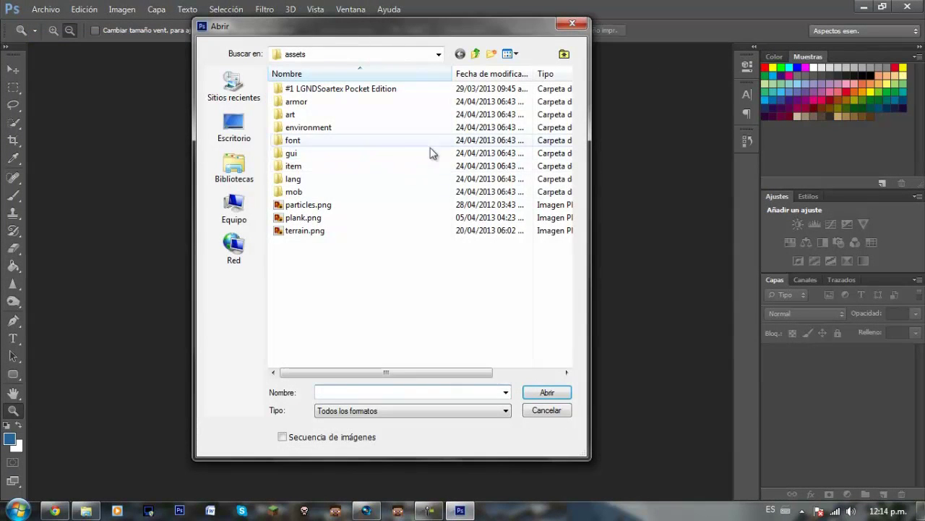
left_click(475, 55)
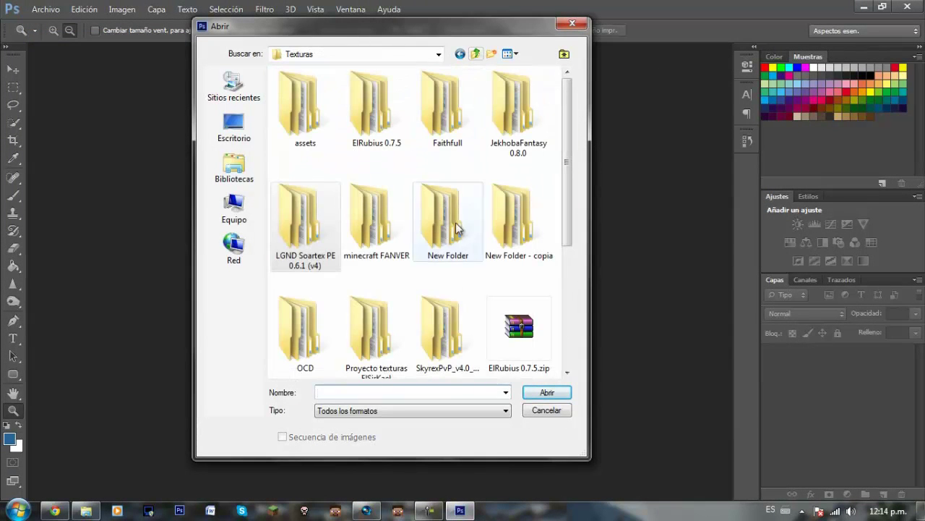
double_click(298, 330)
double_click(310, 92)
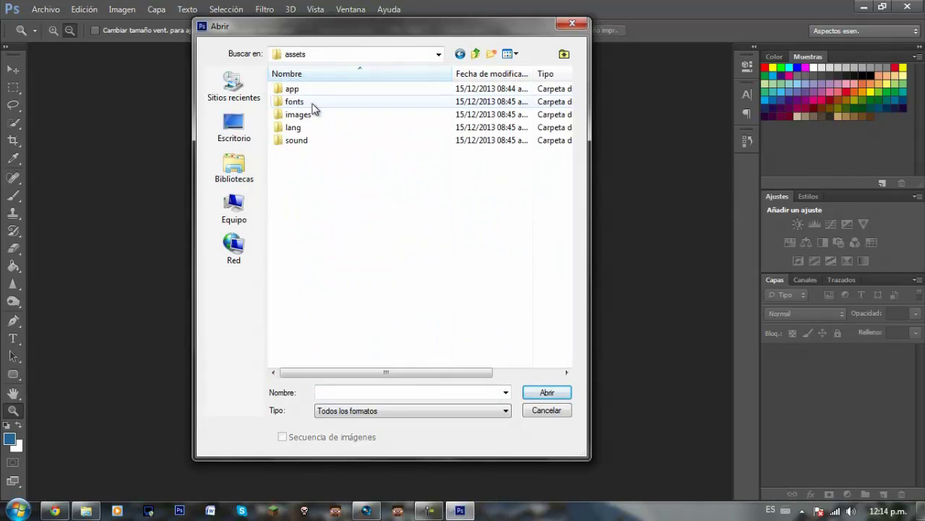
double_click(314, 115)
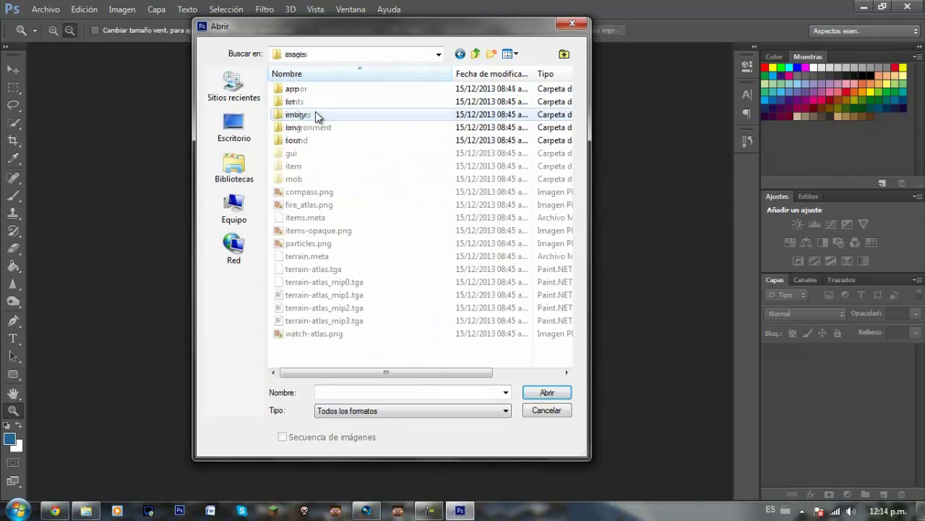
left_click(339, 272)
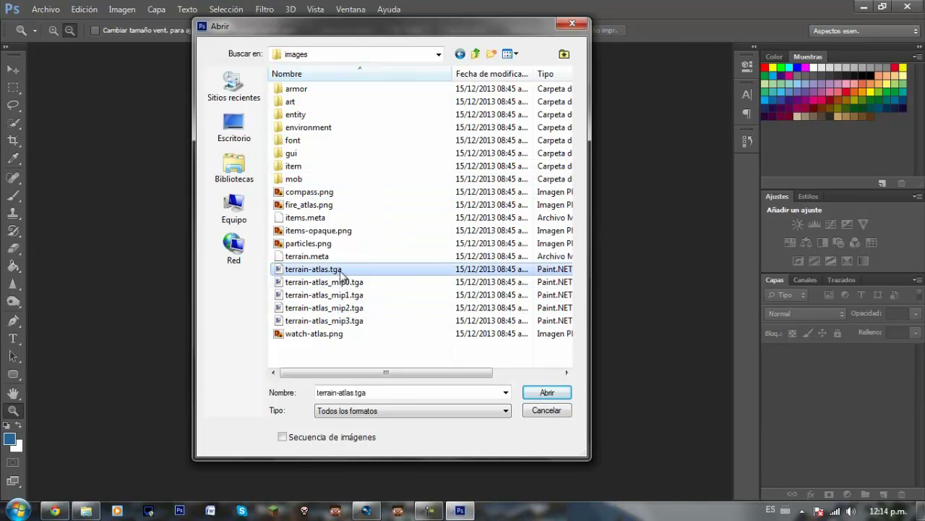
mouse_move(318, 270)
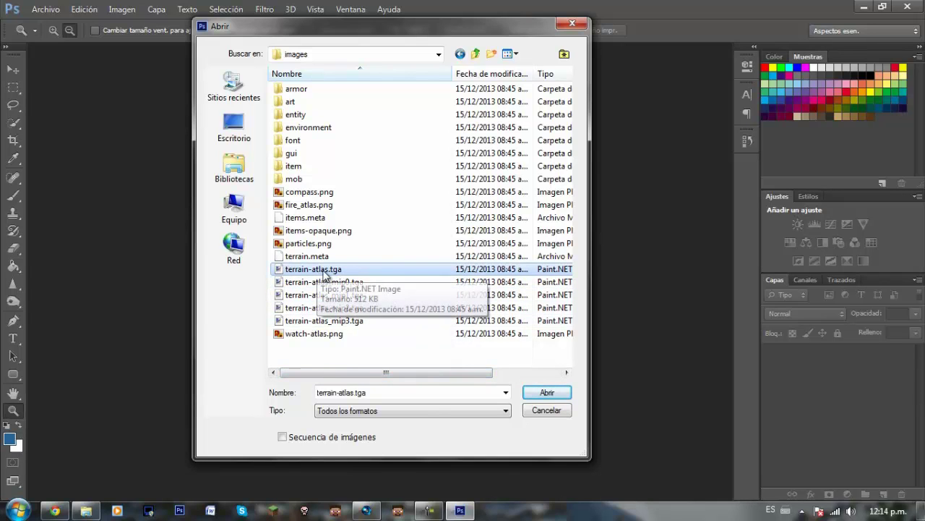
left_click(544, 393)
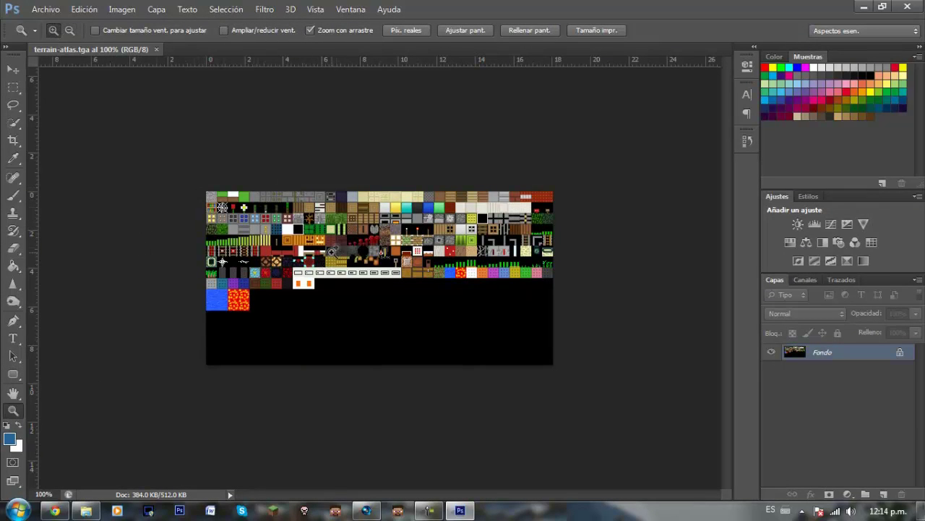
Zoom the atlas to 300% and bring up Archivo > Abrir on the images folder.
left_click(361, 196)
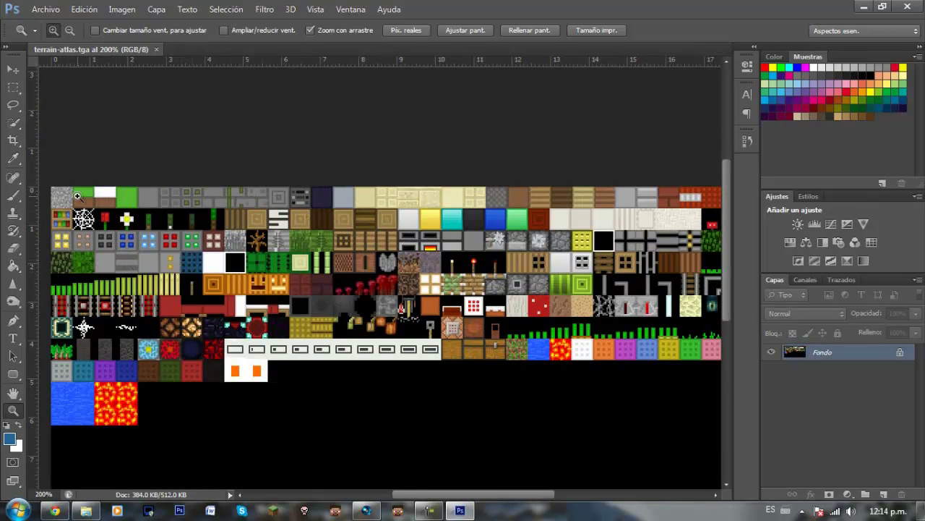
left_click(77, 196)
mouse_move(434, 497)
left_mouse_down()
mouse_move(420, 499)
mouse_move(519, 488)
mouse_move(419, 494)
left_mouse_up()
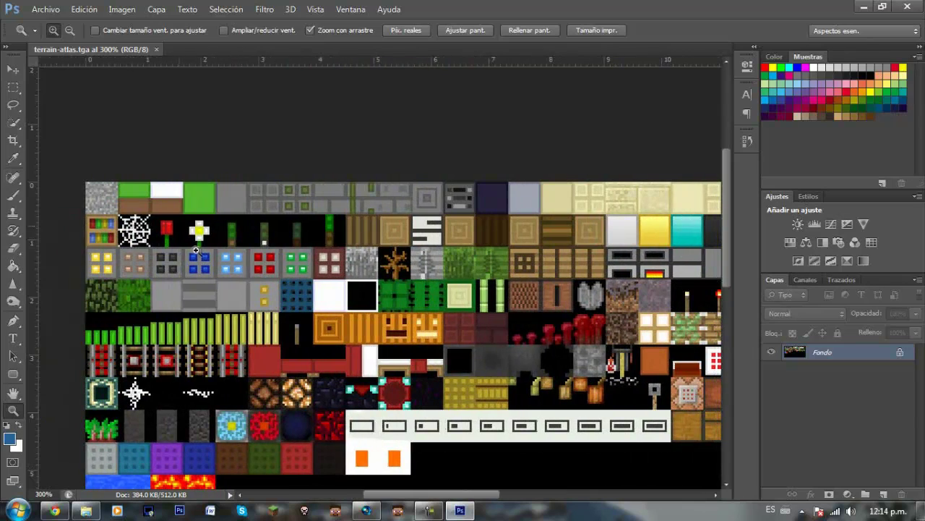
left_click(44, 9)
left_click(42, 36)
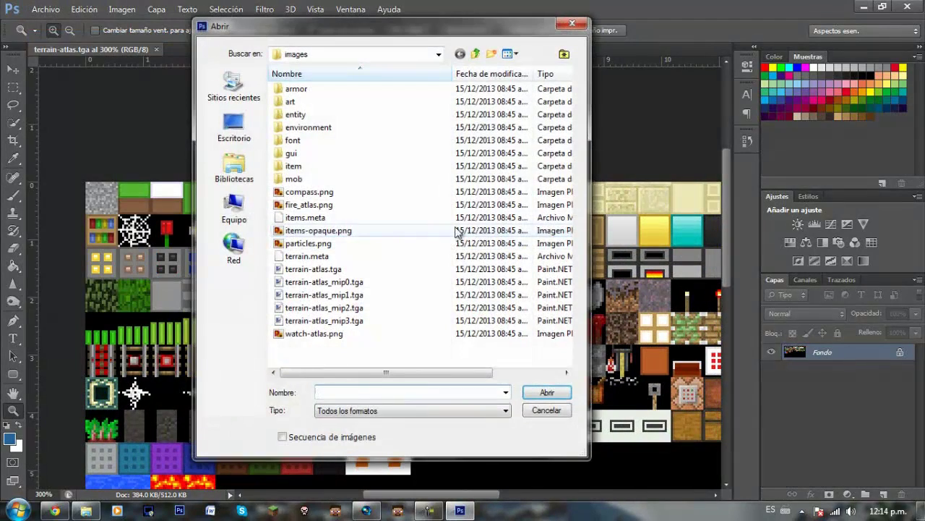
Go up to Texturas and open LGND Soartex PE 0.6.1 (v4) > assets > terrain.png.
left_click(477, 54)
left_click(477, 54)
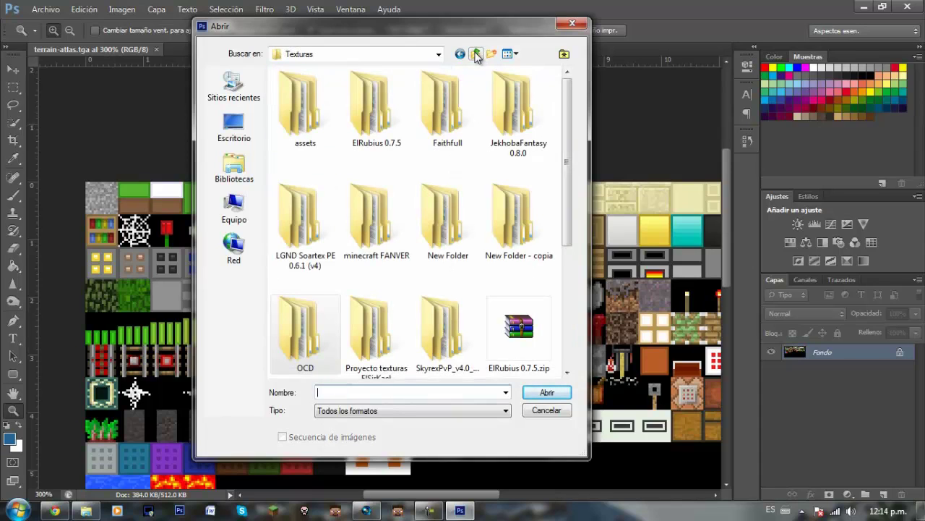
left_click(318, 253)
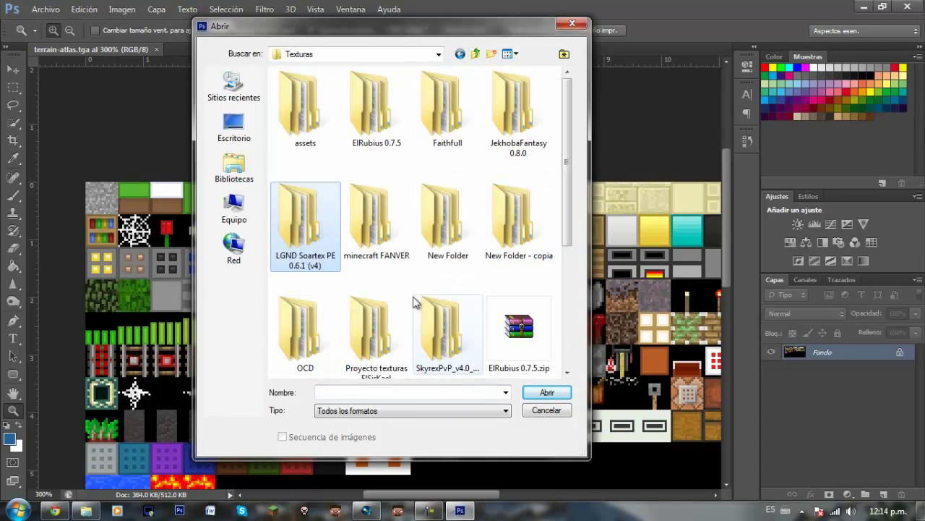
double_click(333, 229)
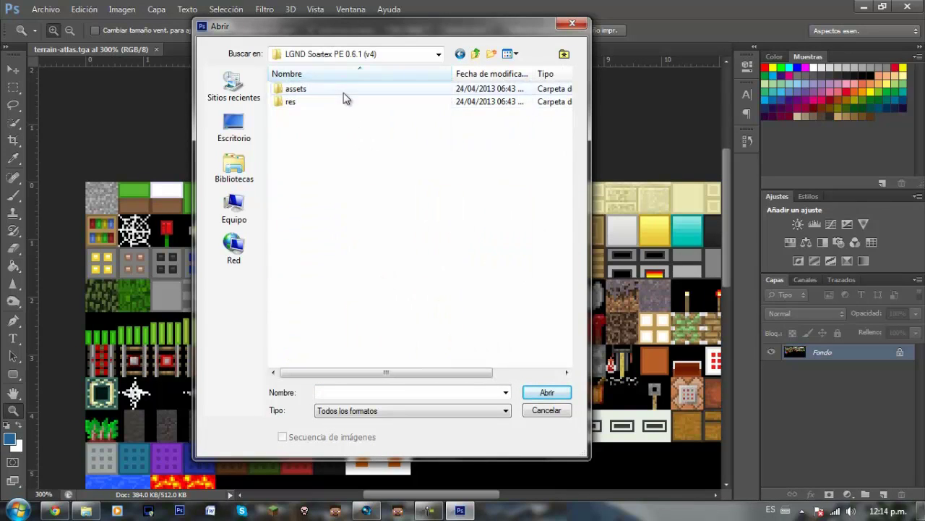
double_click(344, 92)
left_click(335, 233)
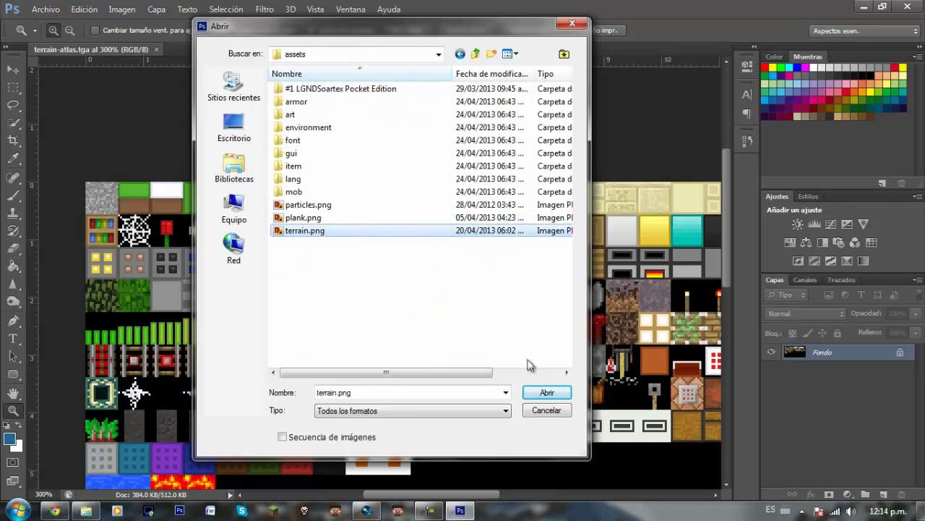
left_click(548, 394)
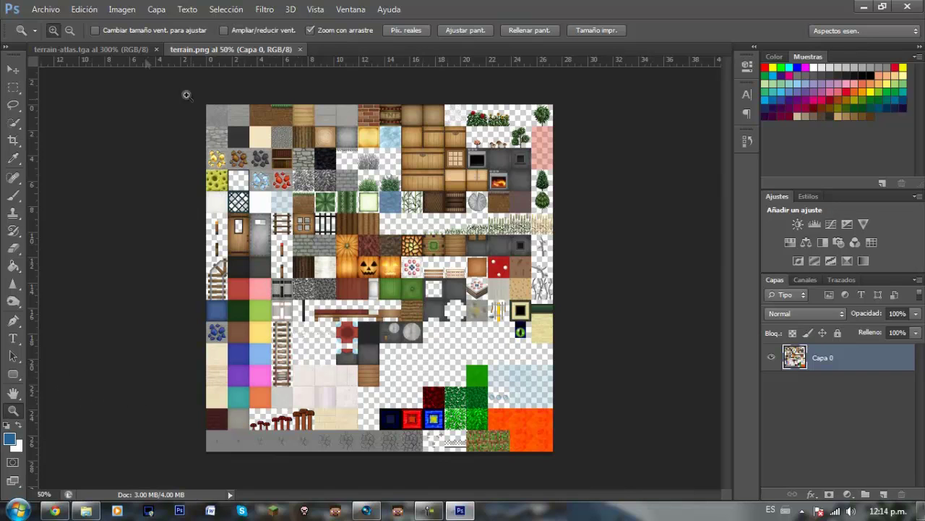
Zoom into terrain.png's textures, closing in on the HD diamond ore tile.
left_click(115, 47)
left_click(226, 48)
left_click_drag(270, 145, 257, 190)
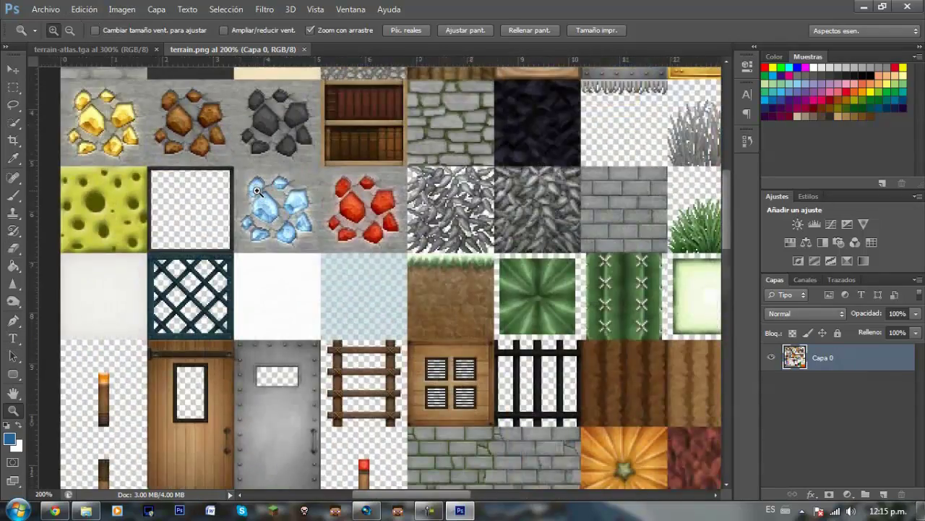
left_click(257, 190)
Marquee-select the HD diamond ore tile, then return to terrain-atlas.tga.
left_click(13, 87)
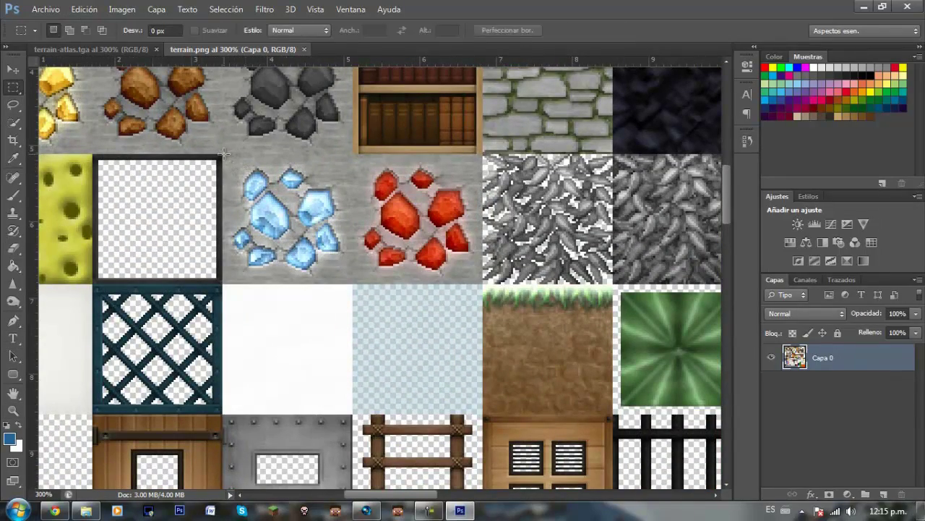
left_click_drag(225, 153, 352, 282)
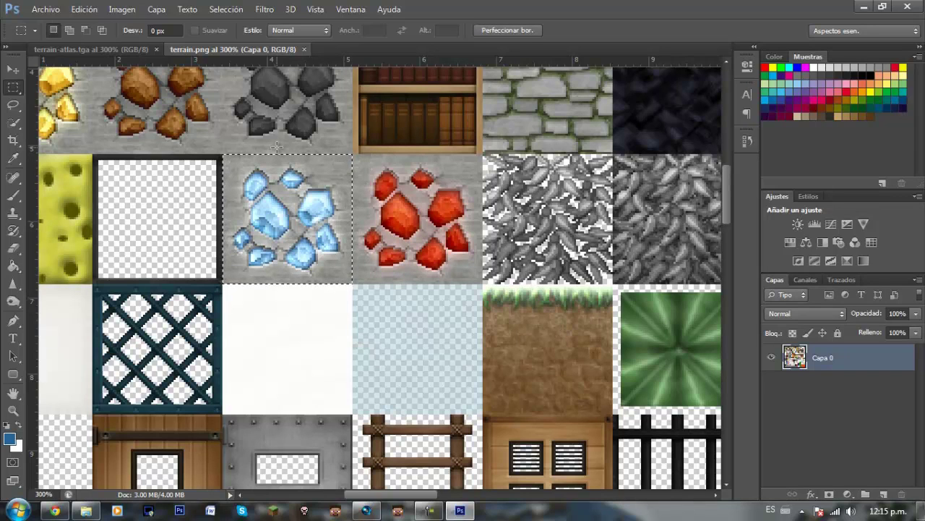
left_click(82, 50)
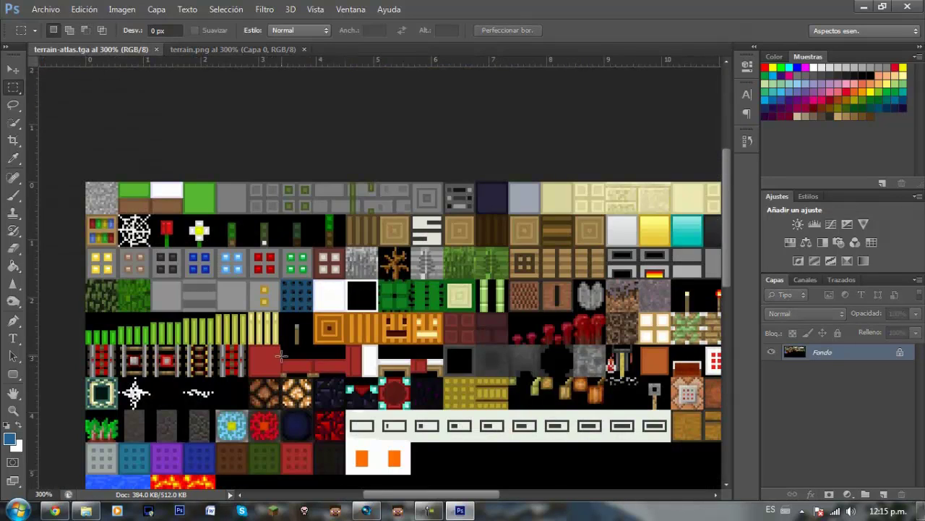
Paste the HD diamond ore as a new layer and move it near the atlas's diamond ore slot.
key("ctrl+v")
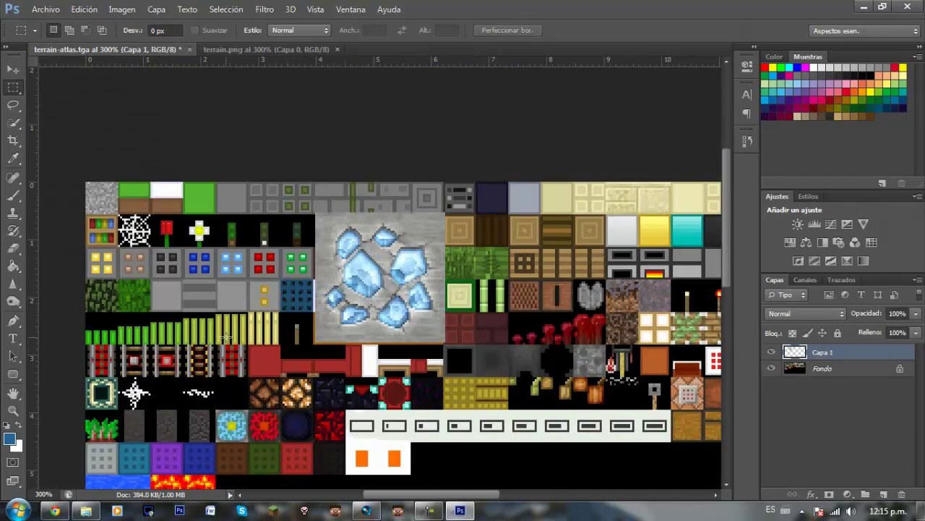
left_click(16, 70)
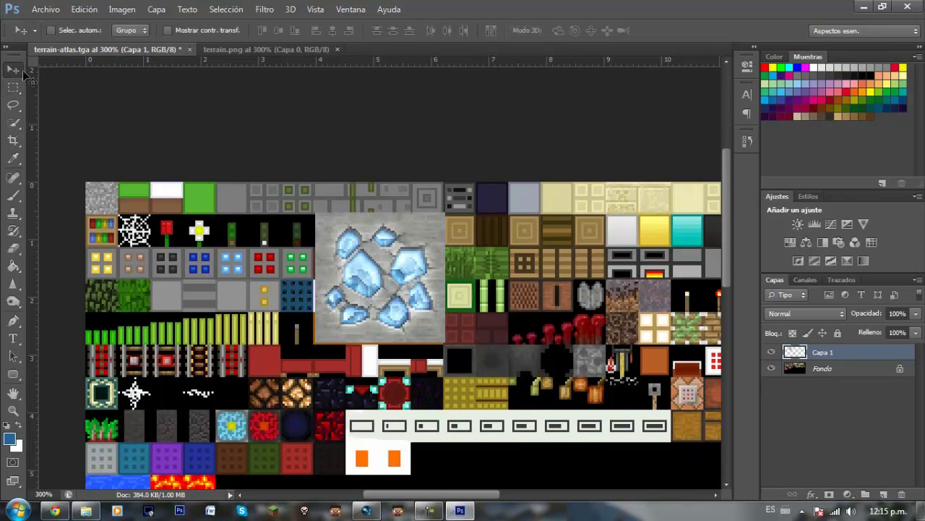
left_click_drag(414, 305, 323, 334)
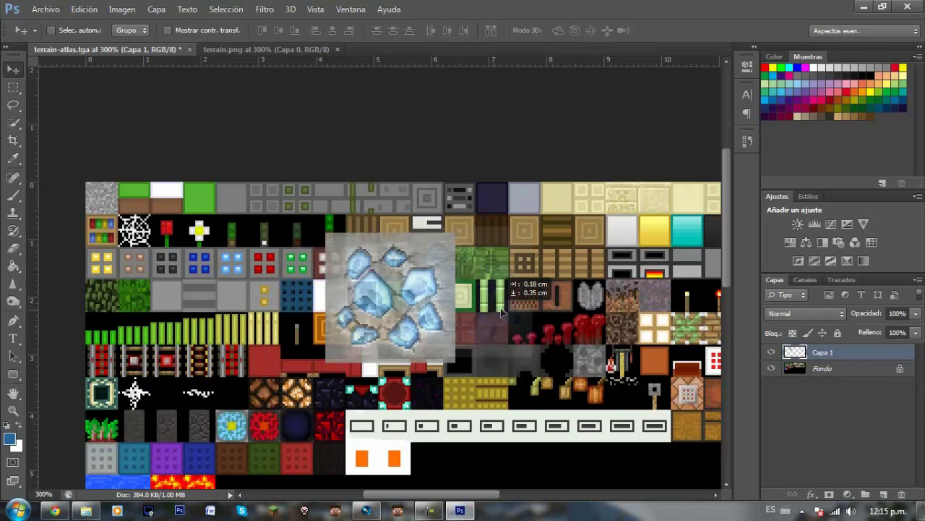
mouse_move(323, 334)
left_mouse_down()
mouse_move(560, 293)
mouse_move(447, 345)
mouse_move(553, 359)
mouse_move(541, 355)
left_mouse_up()
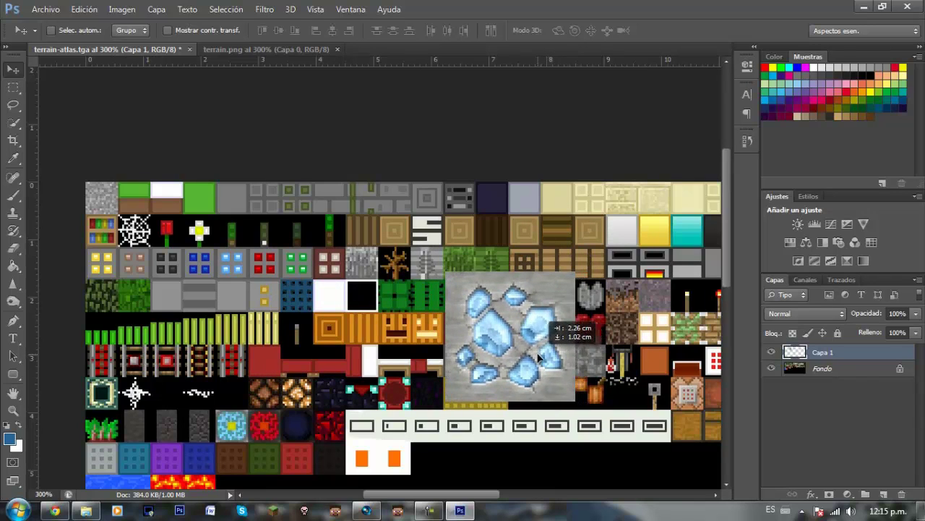
left_click(275, 51)
left_click(102, 50)
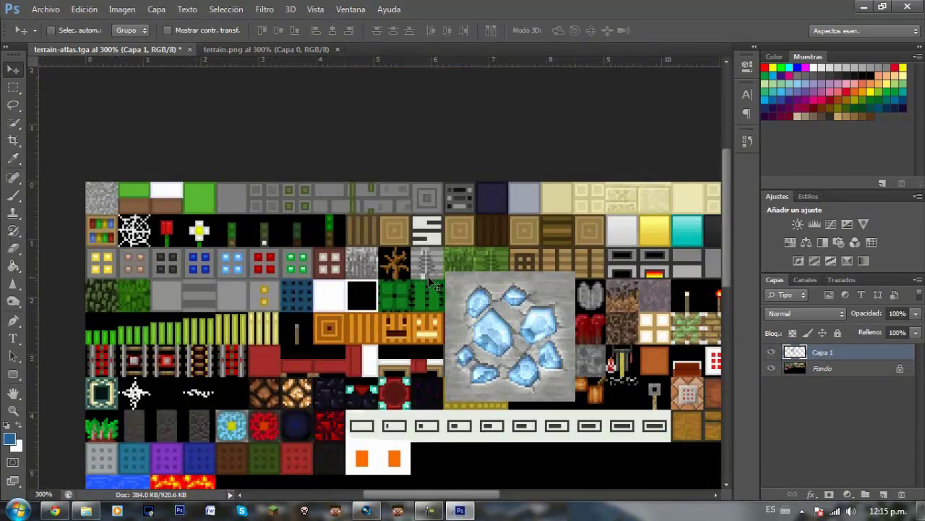
mouse_move(512, 368)
left_mouse_down()
mouse_move(346, 332)
mouse_move(267, 331)
mouse_move(446, 386)
mouse_move(611, 319)
mouse_move(372, 275)
mouse_move(590, 354)
mouse_move(427, 376)
mouse_move(616, 336)
mouse_move(356, 376)
mouse_move(498, 326)
mouse_move(352, 366)
mouse_move(337, 325)
mouse_move(265, 331)
left_mouse_up()
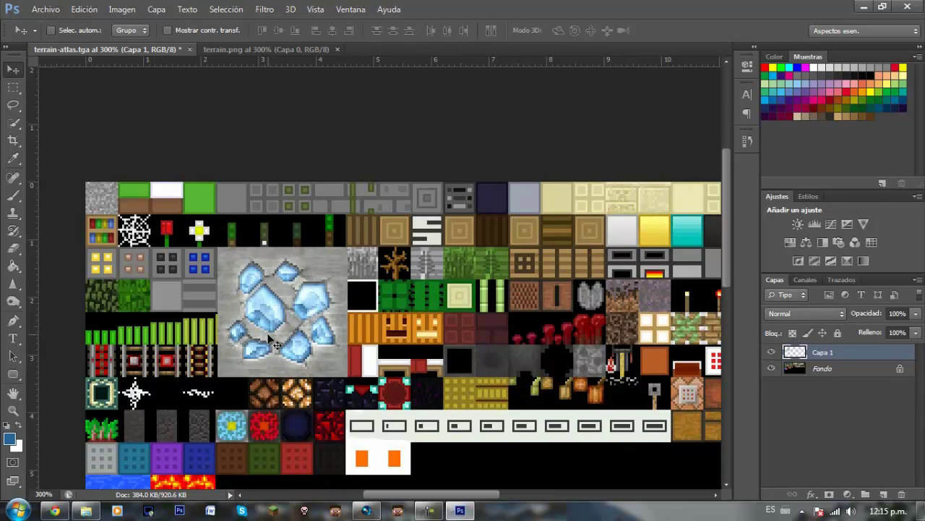
Scale the pasted ore down to 23.44% so it fills one atlas slot.
key("ctrl+t")
left_click_drag(347, 377, 250, 279)
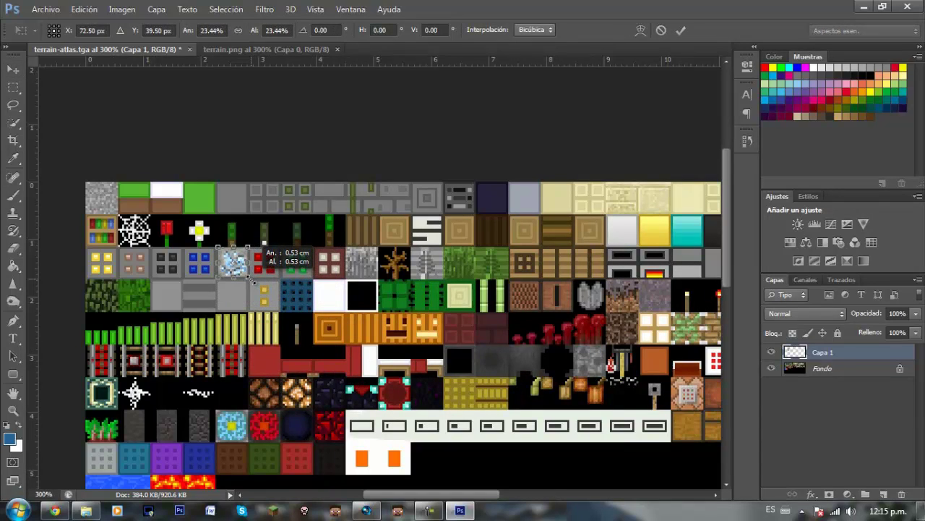
left_click(680, 31)
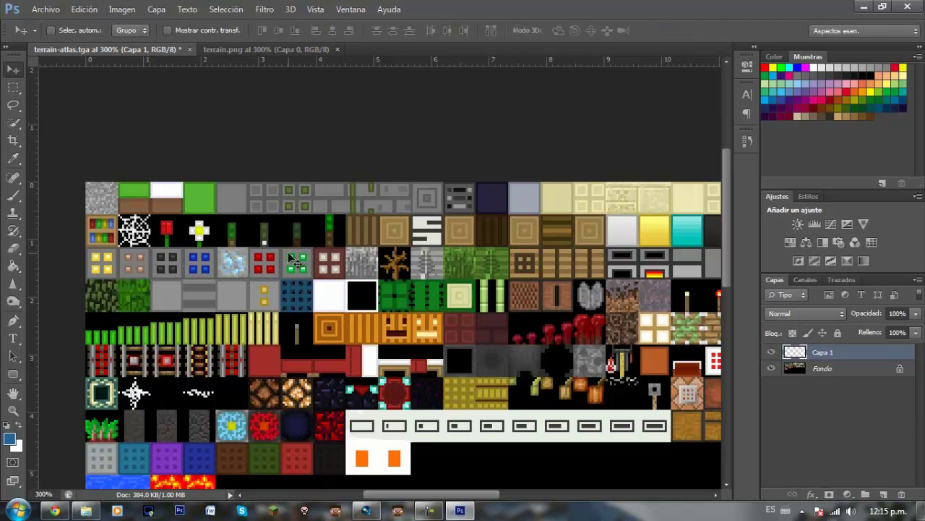
Zoom in on the placed ore tile, then undo the pasted Capa 1 layer.
key("z")
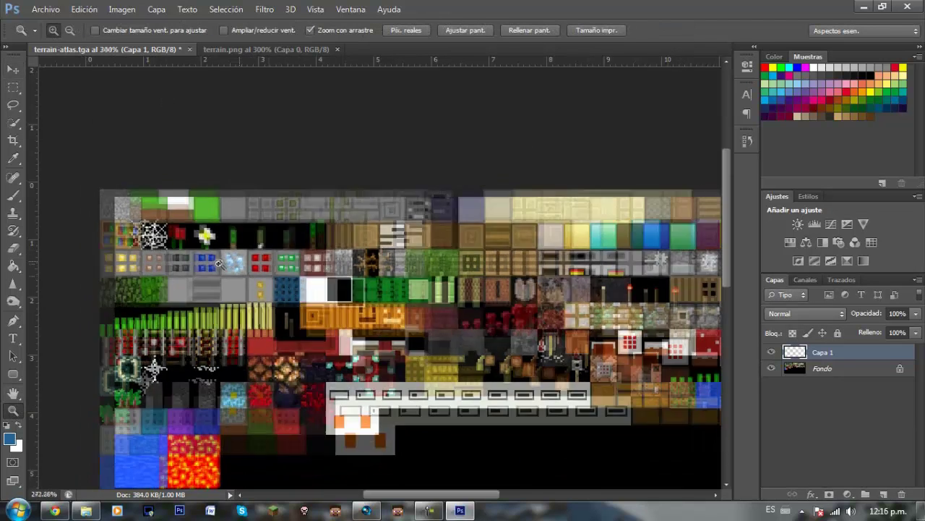
mouse_move(253, 263)
left_mouse_down()
mouse_move(217, 269)
mouse_move(545, 307)
left_mouse_up()
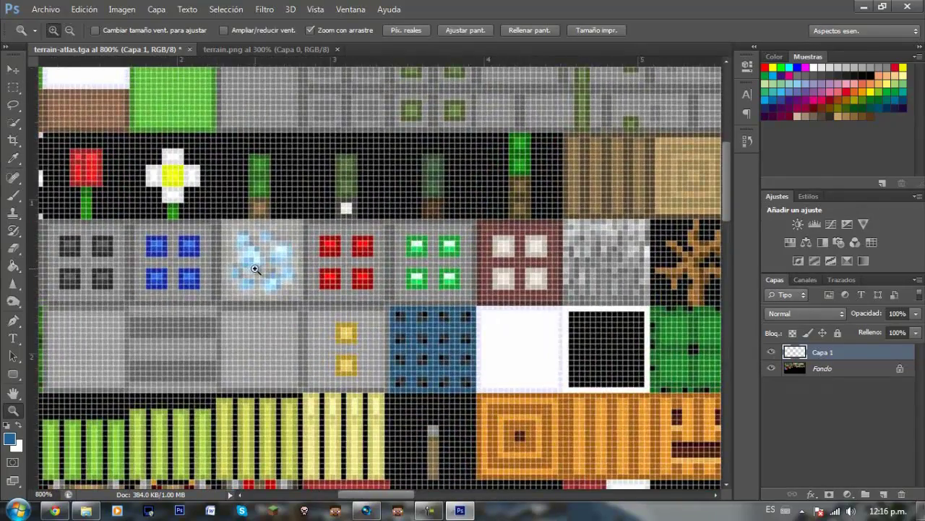
key("ctrl+z")
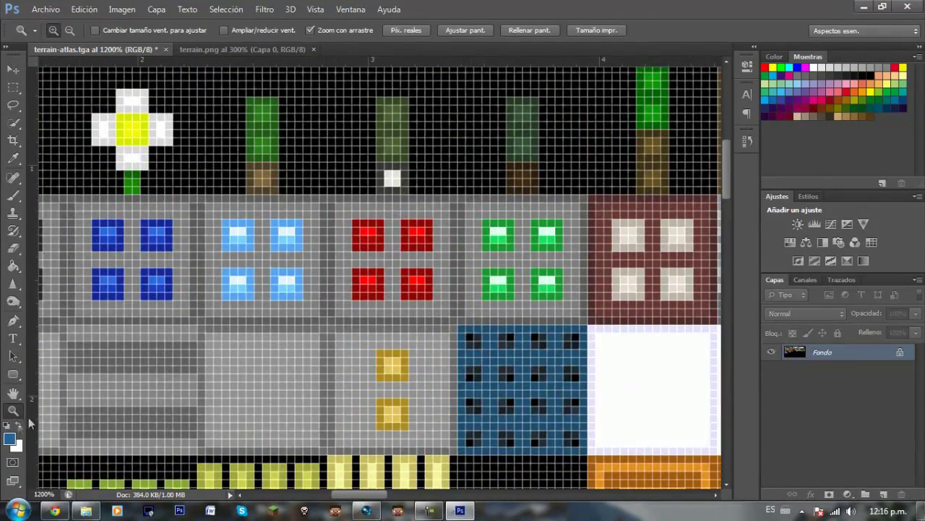
Zoom back out to view the whole atlas at 200%.
left_click(70, 31)
mouse_move(314, 242)
left_mouse_down()
mouse_move(606, 296)
mouse_move(642, 349)
left_mouse_up()
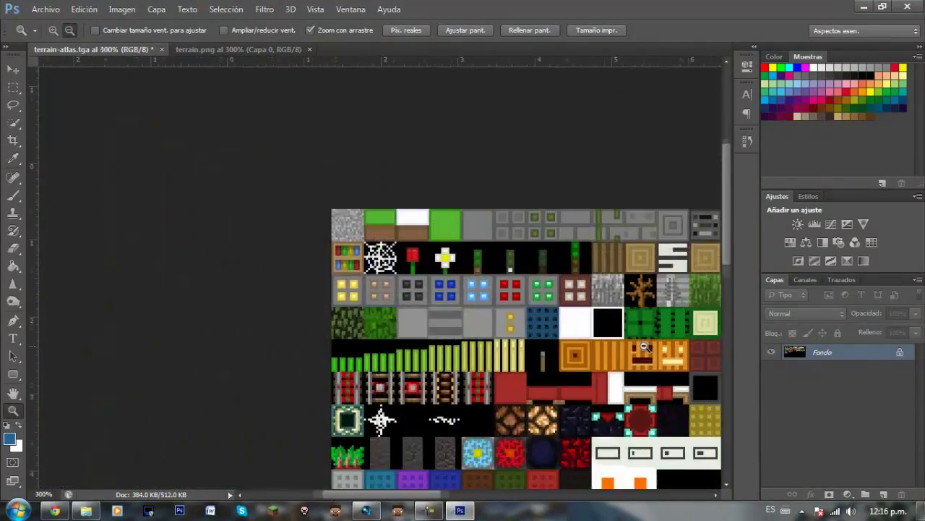
left_click(640, 376)
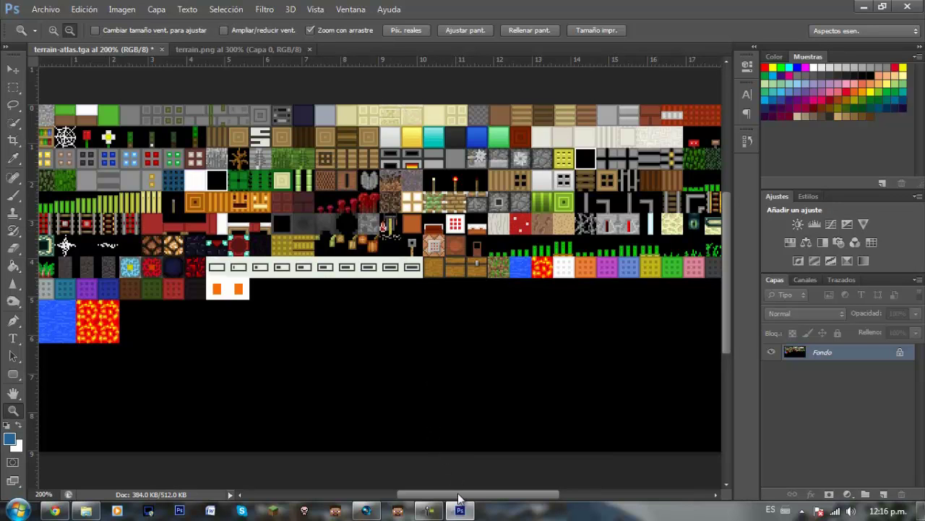
mouse_move(459, 497)
left_mouse_down()
mouse_move(475, 498)
mouse_move(452, 497)
left_mouse_up()
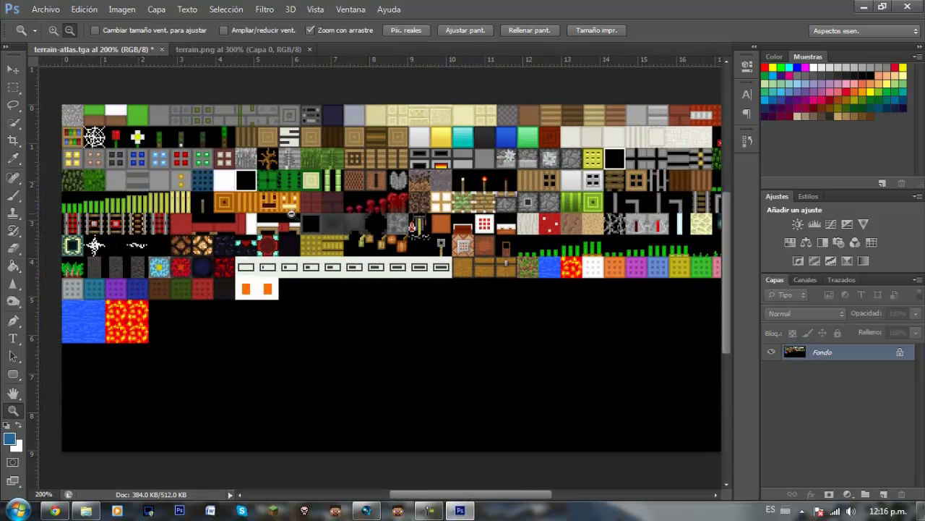